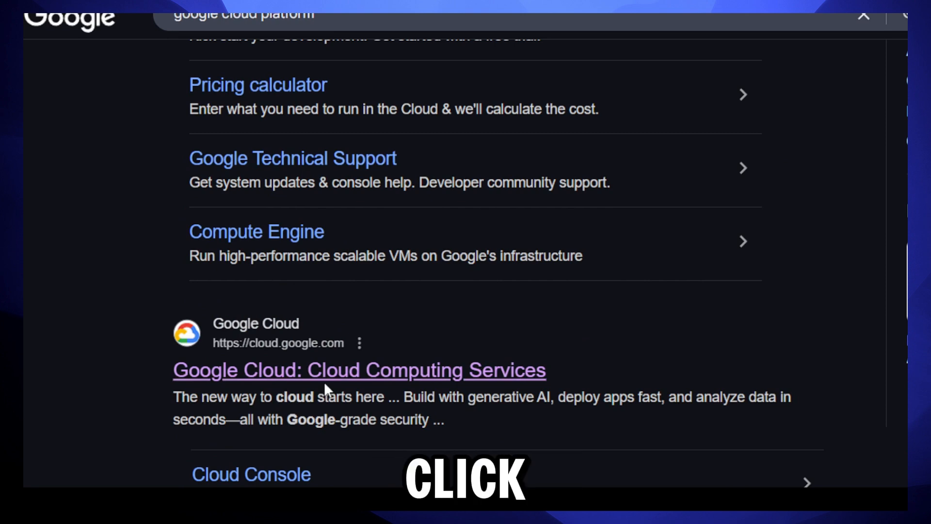
Step: Open the 'Google Cloud: Cloud Computing Services' result for the google cloud platform search
click(324, 383)
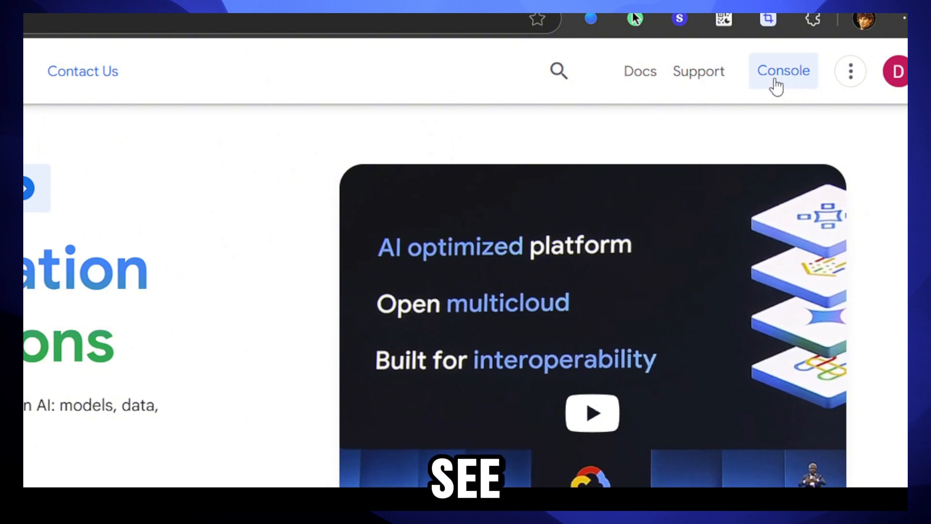
Step: Check the signed-in account, enter the Cloud Console, and open the APIs & Services dashboard
click(896, 71)
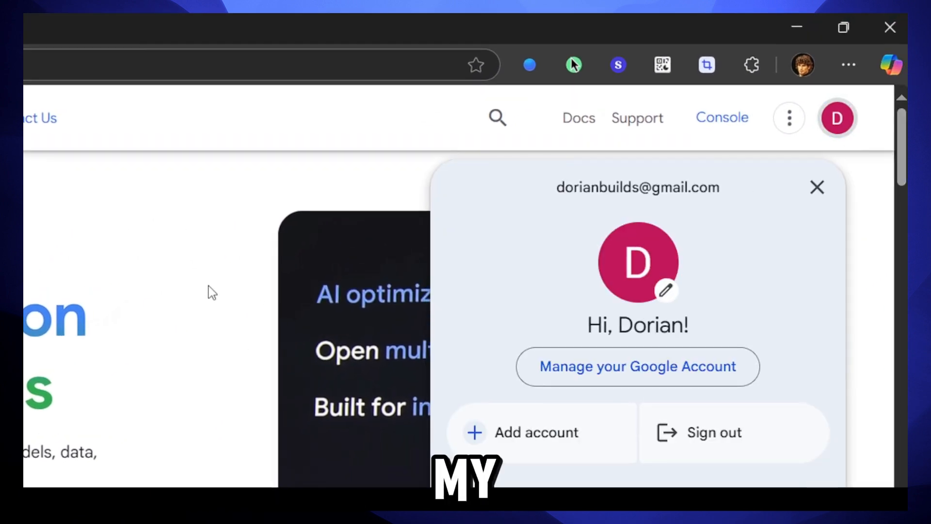
click(212, 292)
click(721, 126)
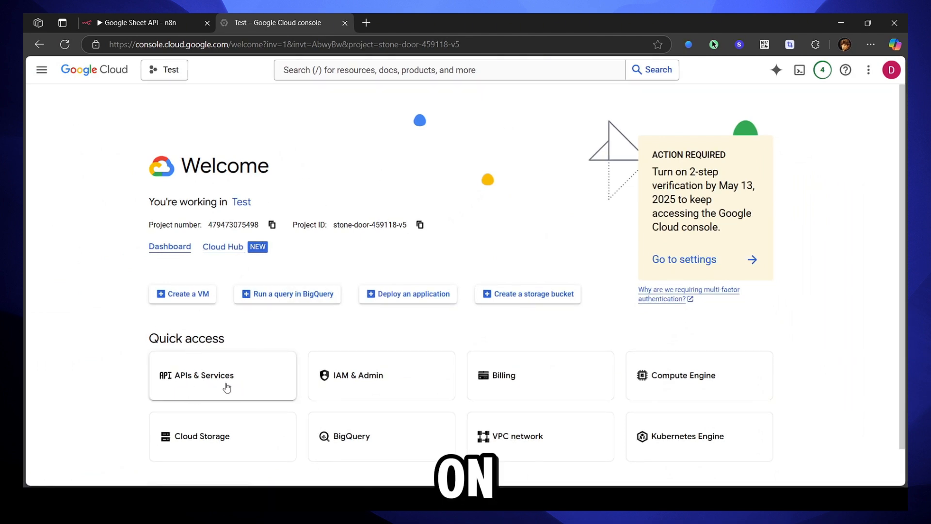
click(227, 387)
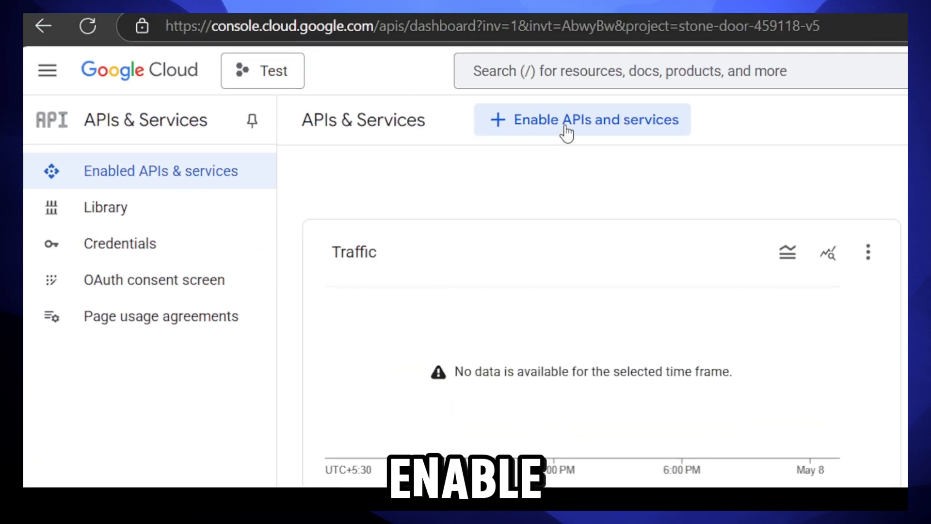
Step: Search the API Library for Sheets API and enable Google Sheets API for the Test project
click(530, 127)
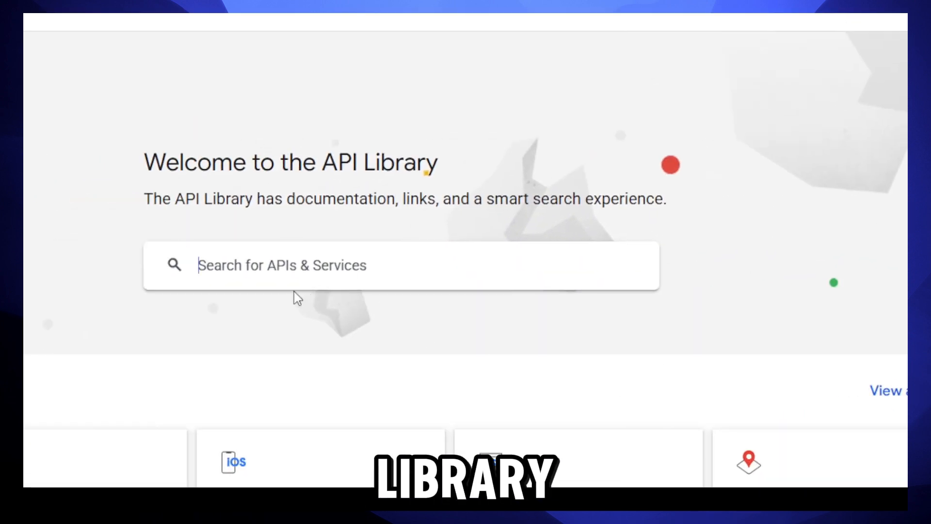
text(Sheets API)
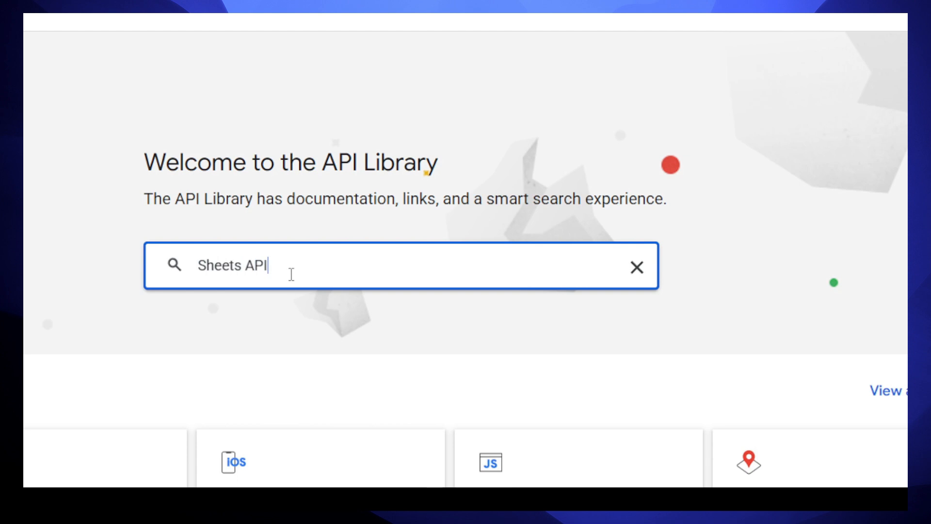
key(Return)
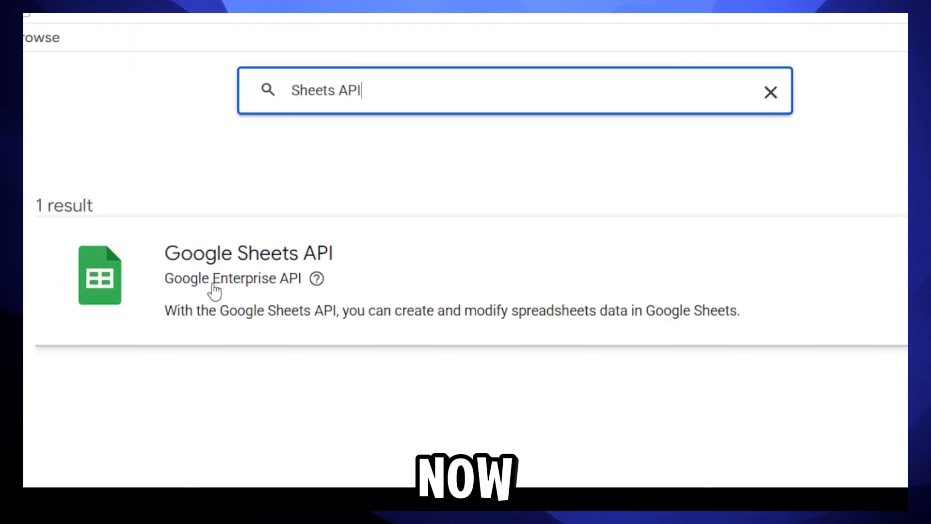
click(218, 270)
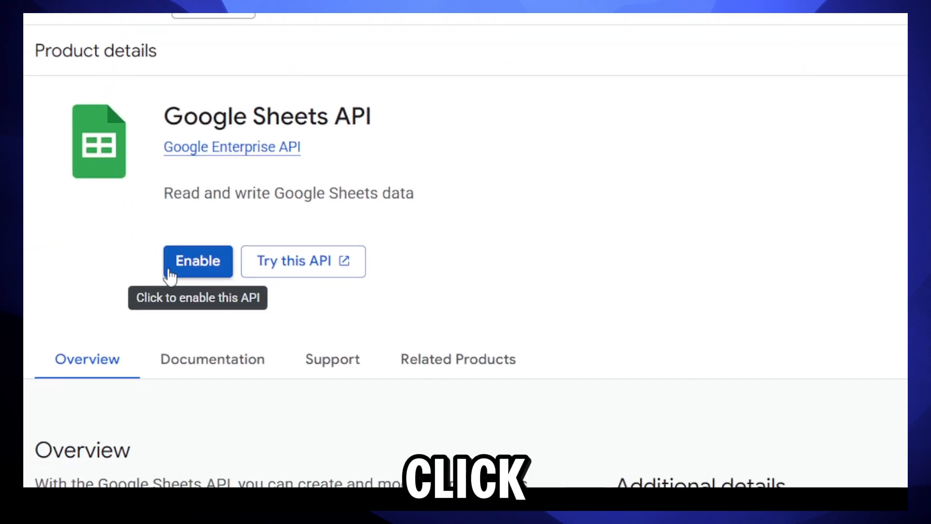
click(171, 274)
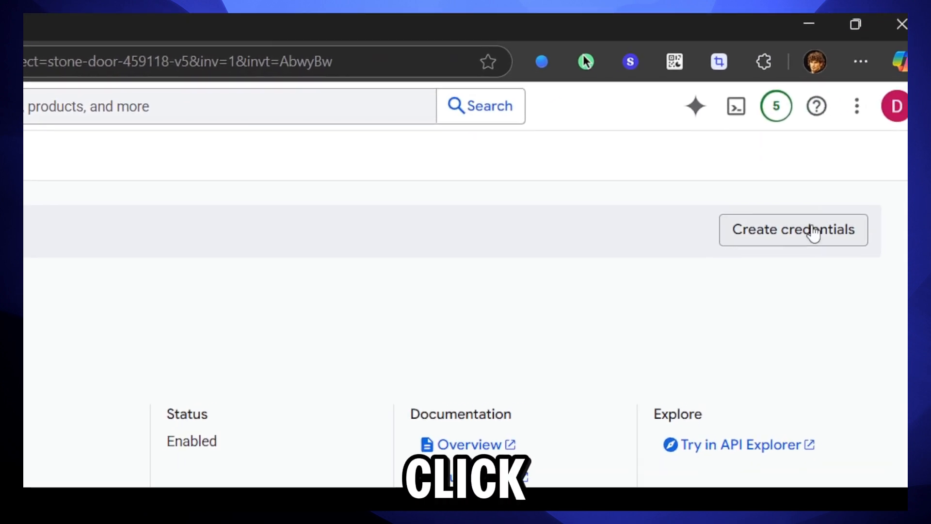
Step: Create credentials for Google Sheets API with User data selected and proceed to the consent screen
click(799, 236)
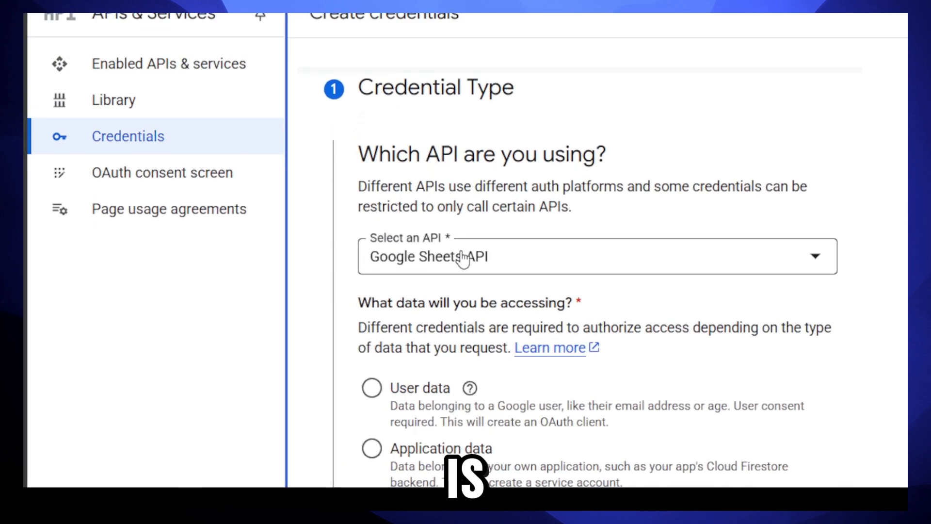
click(463, 259)
click(522, 202)
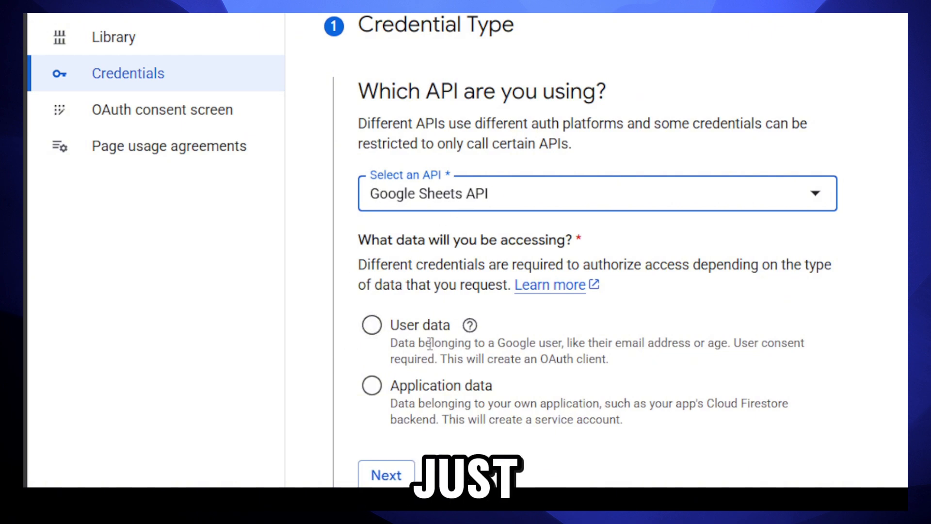
click(382, 330)
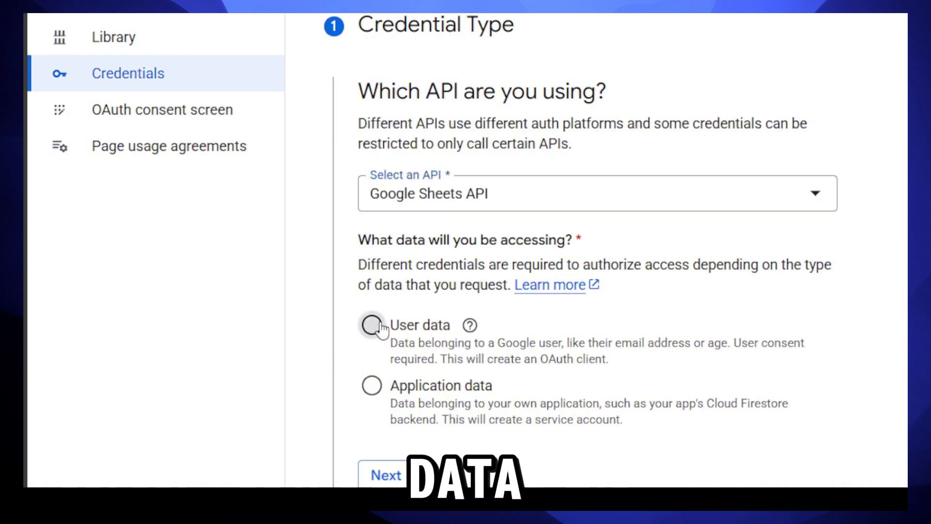
click(228, 351)
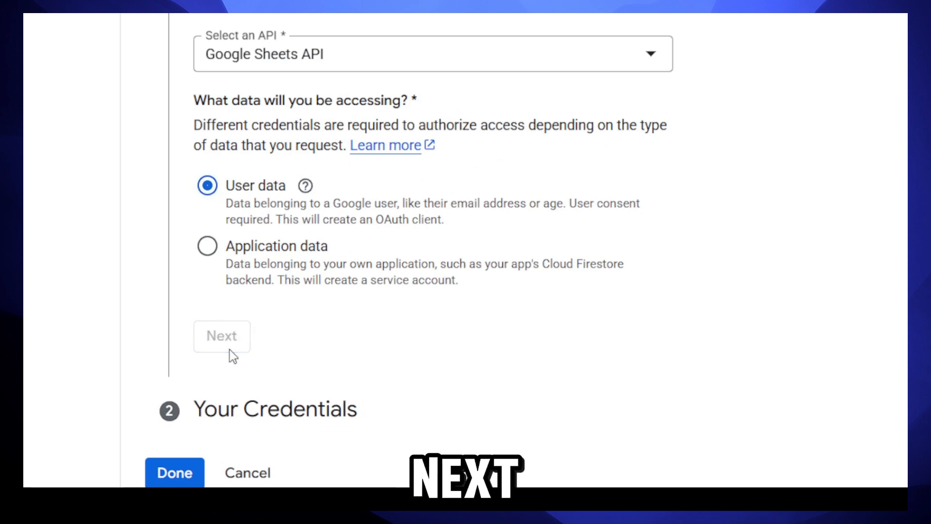
scroll(301, 207, down, 3)
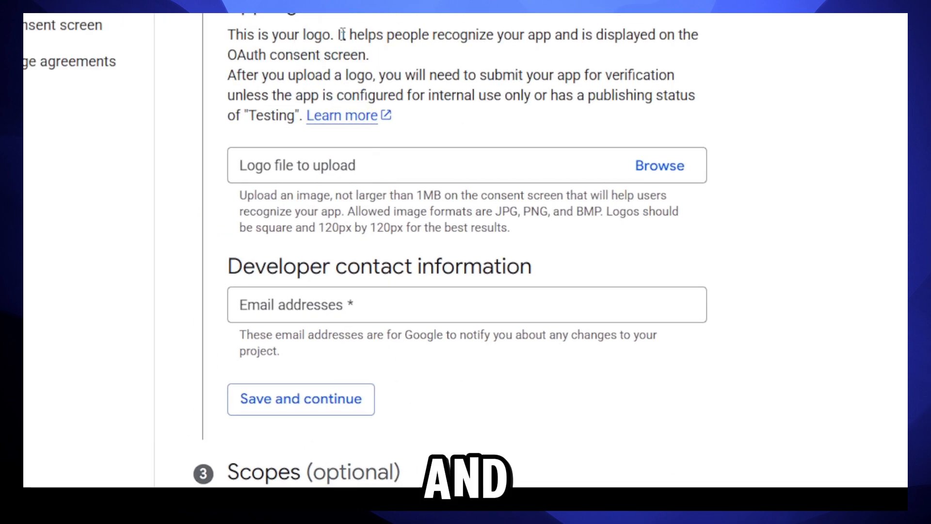
scroll(343, 34, up, 2)
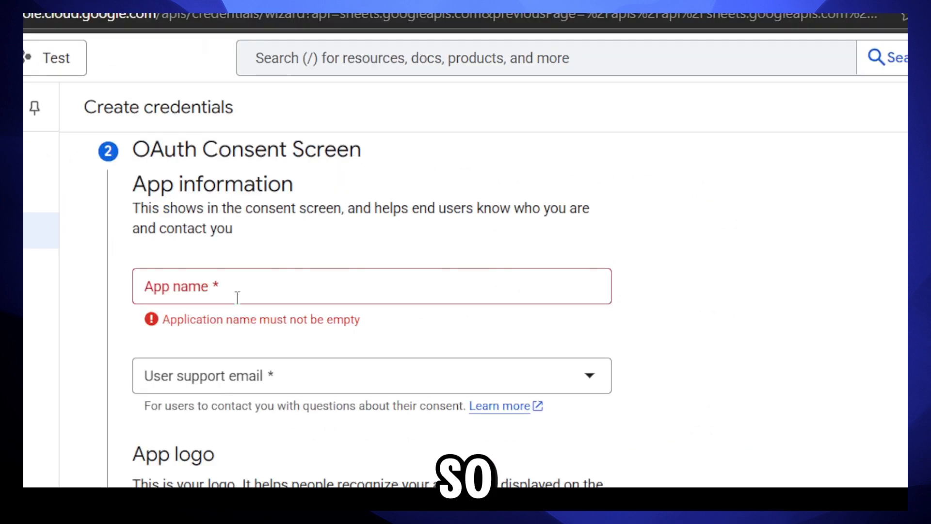
Step: Name the app n8nSheets, use the account email as support and developer contact, and continue
click(403, 275)
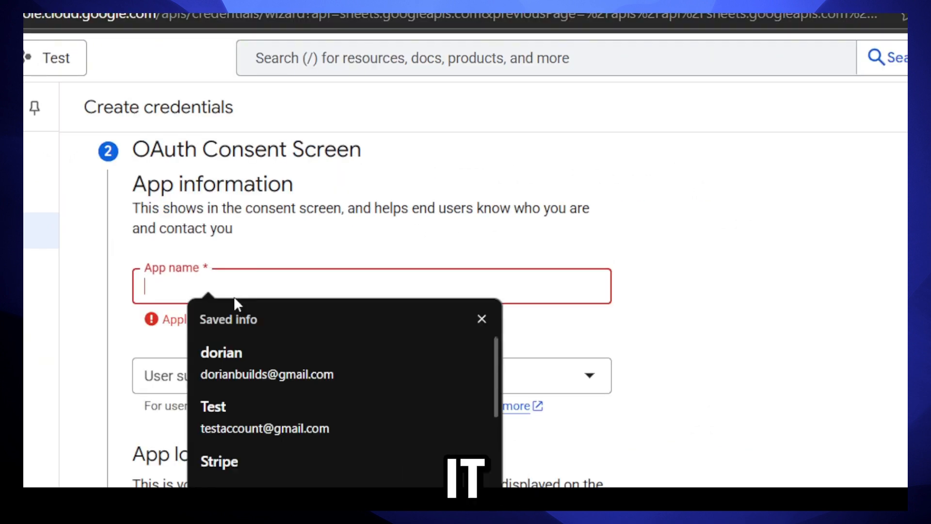
text(n8nSheets)
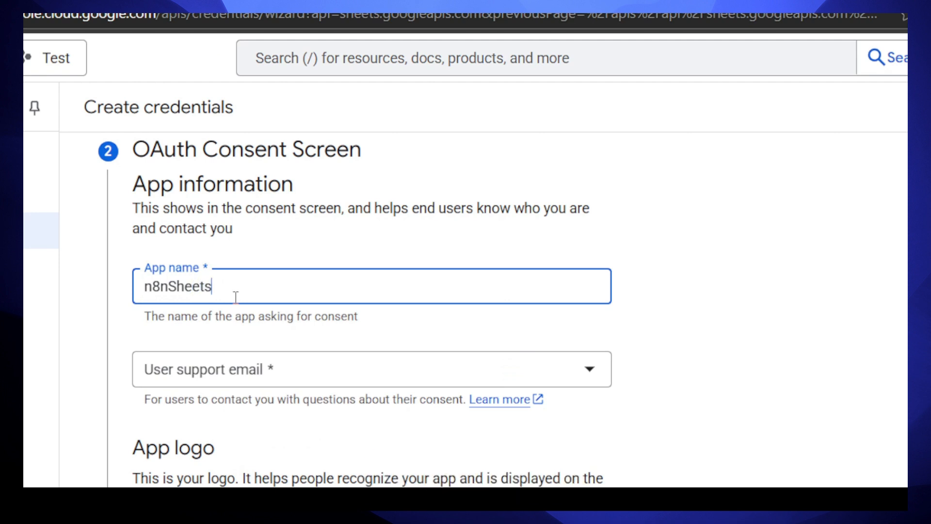
click(218, 378)
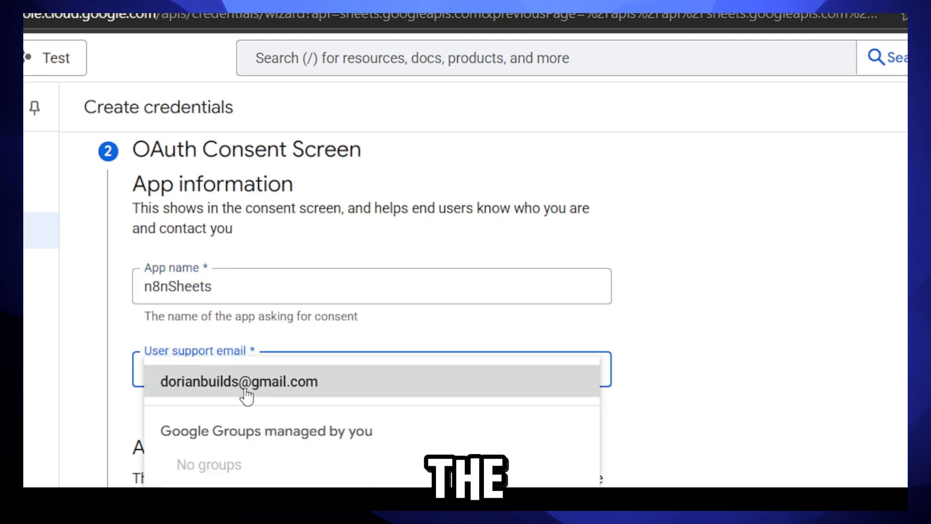
click(222, 383)
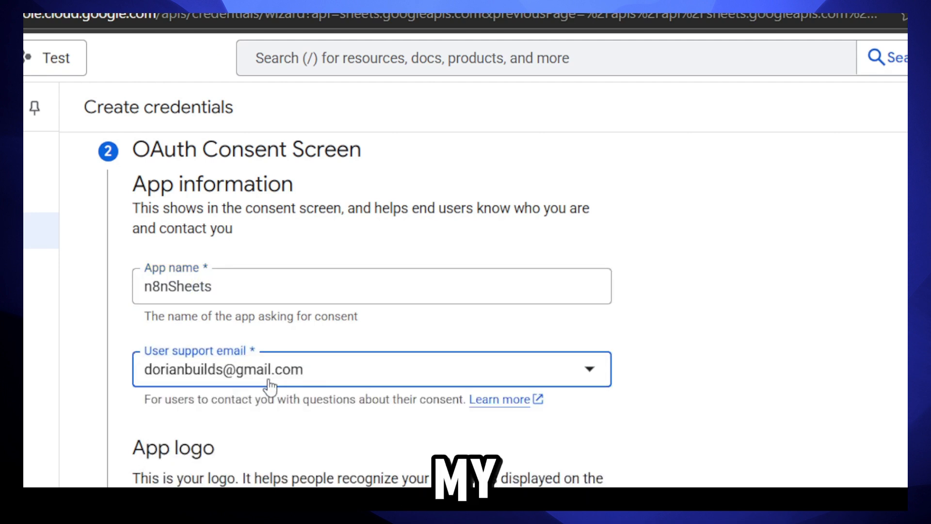
scroll(271, 386, down, 4)
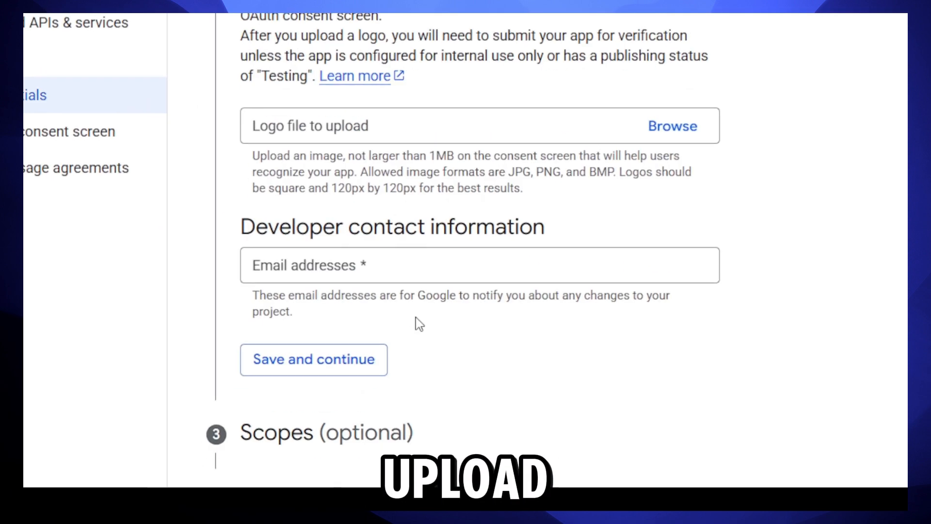
click(374, 265)
click(378, 333)
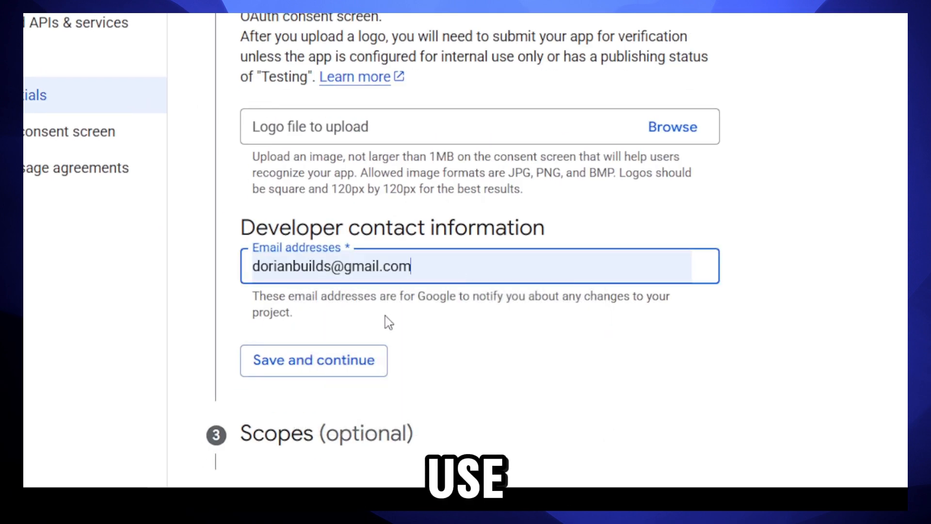
click(326, 360)
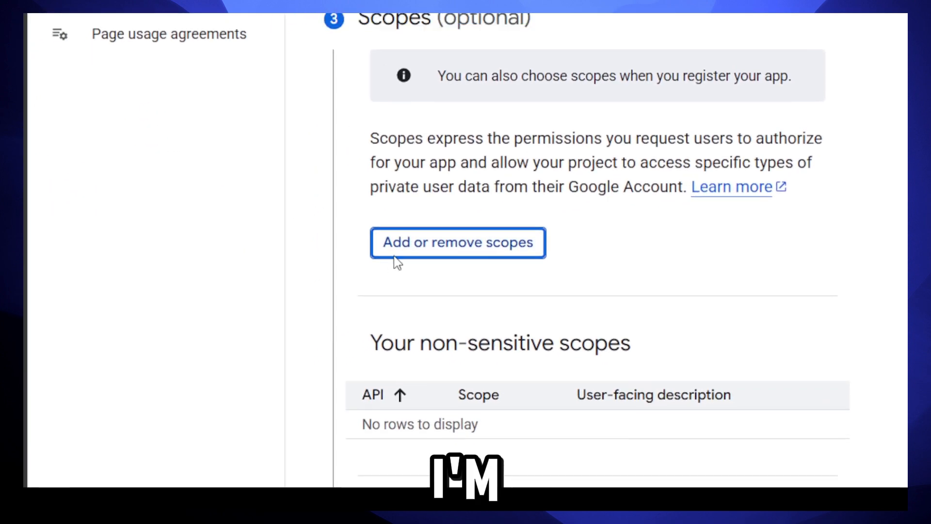
Step: Tick the userinfo.email, userinfo.profile and openid scopes and show 100 scope rows per page
click(456, 242)
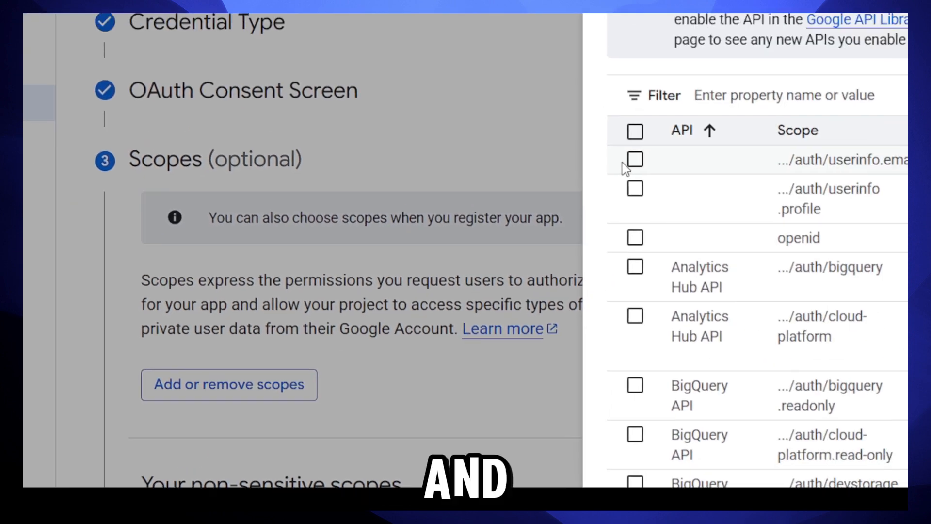
click(865, 26)
click(864, 55)
click(865, 105)
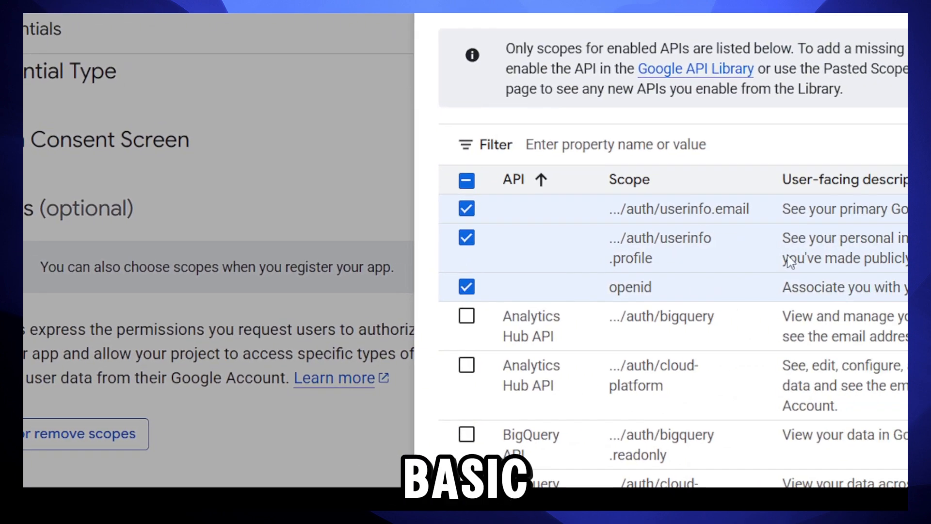
scroll(561, 323, down, 3)
click(790, 266)
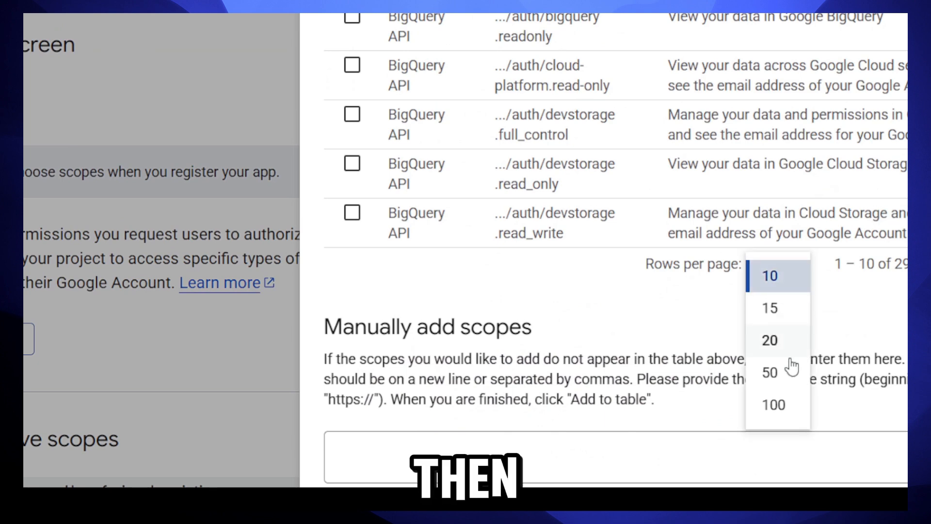
click(781, 407)
scroll(412, 260, down, 10)
scroll(358, 191, down, 8)
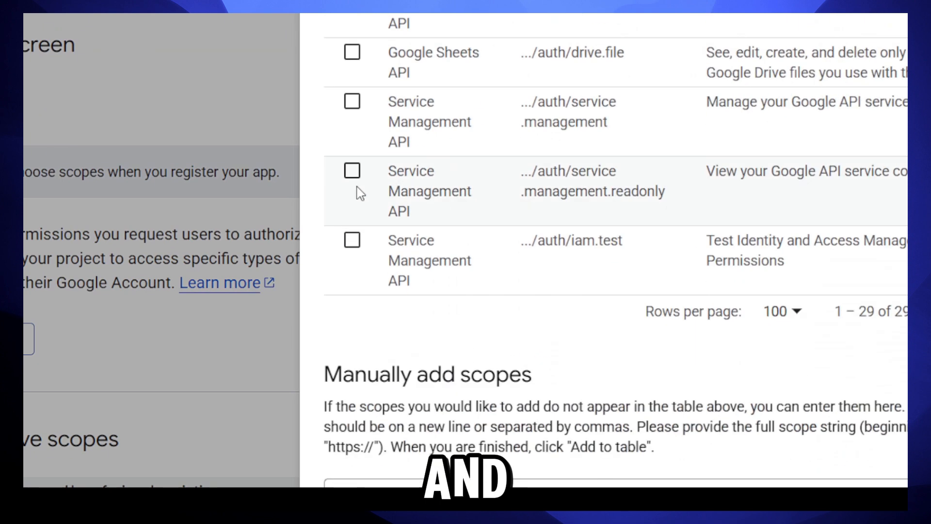
scroll(356, 196, up, 5)
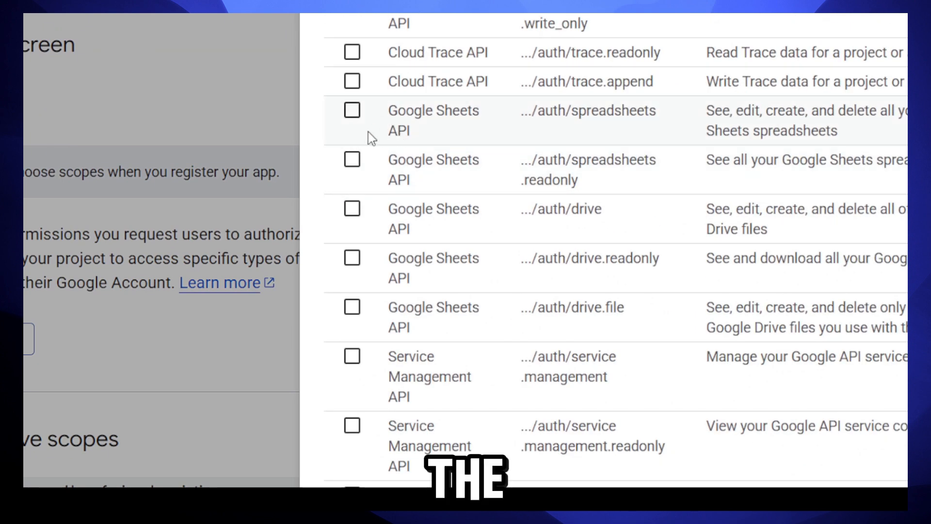
Step: Add the spreadsheets, spreadsheets.readonly, drive.readonly and drive.file scopes, update, and continue to OAuth Client ID
click(350, 112)
click(350, 162)
click(350, 211)
click(351, 211)
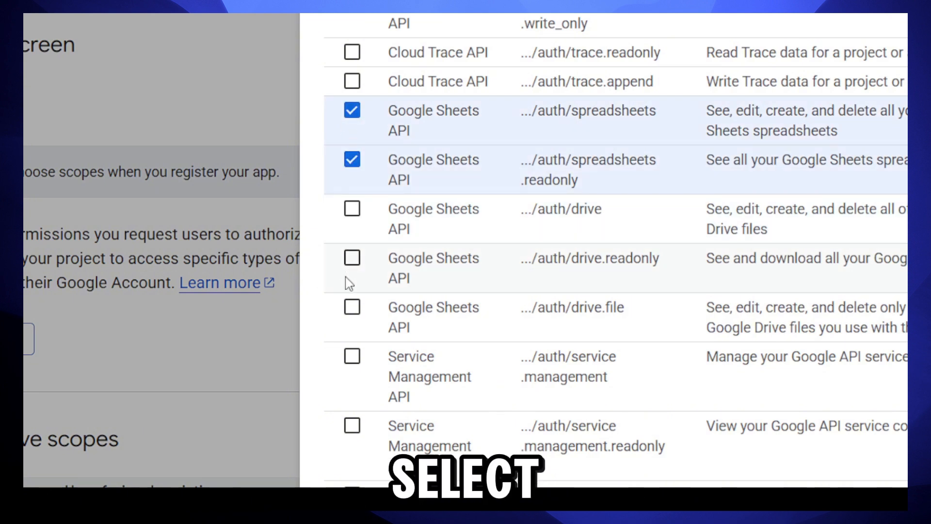
click(350, 259)
click(353, 308)
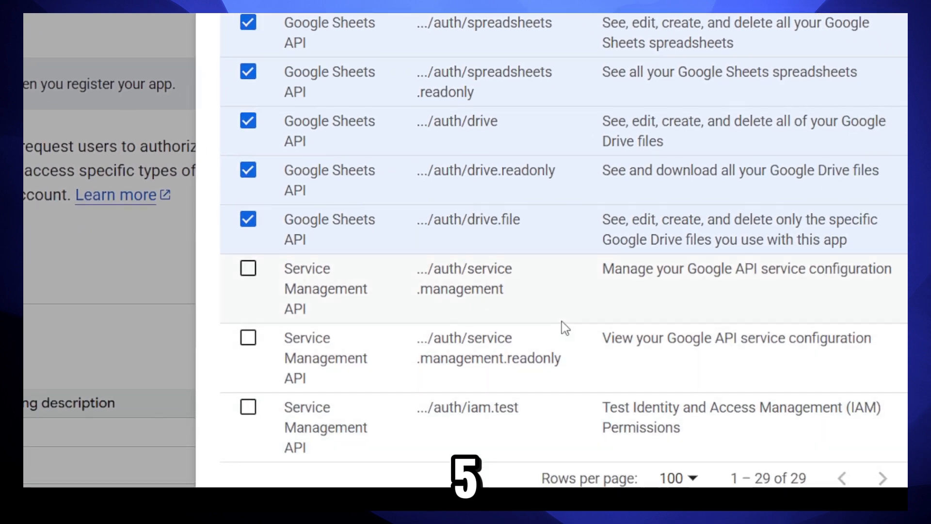
scroll(561, 329, down, 5)
click(410, 466)
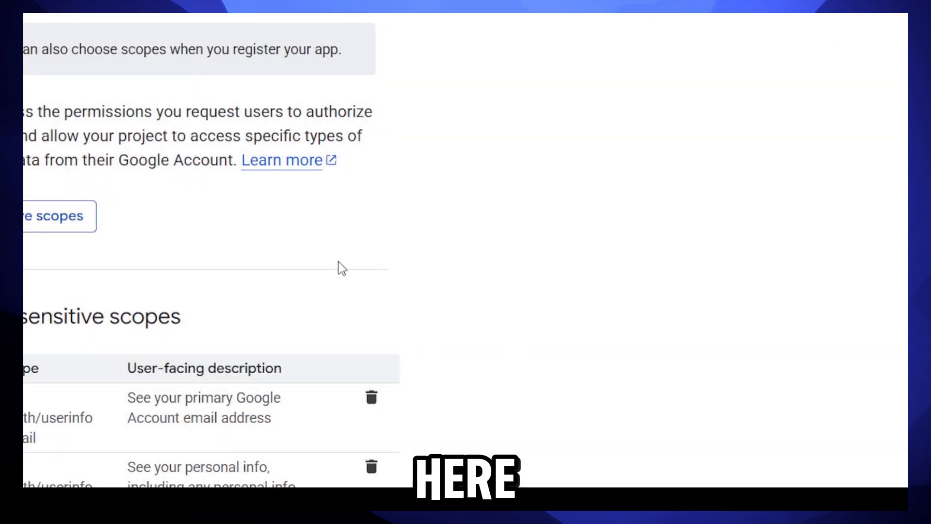
scroll(339, 266, down, 12)
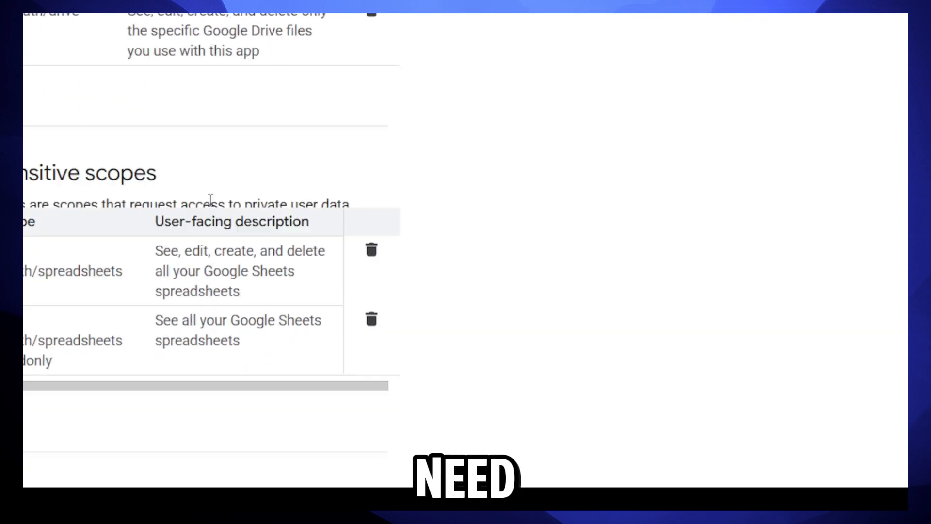
click(106, 271)
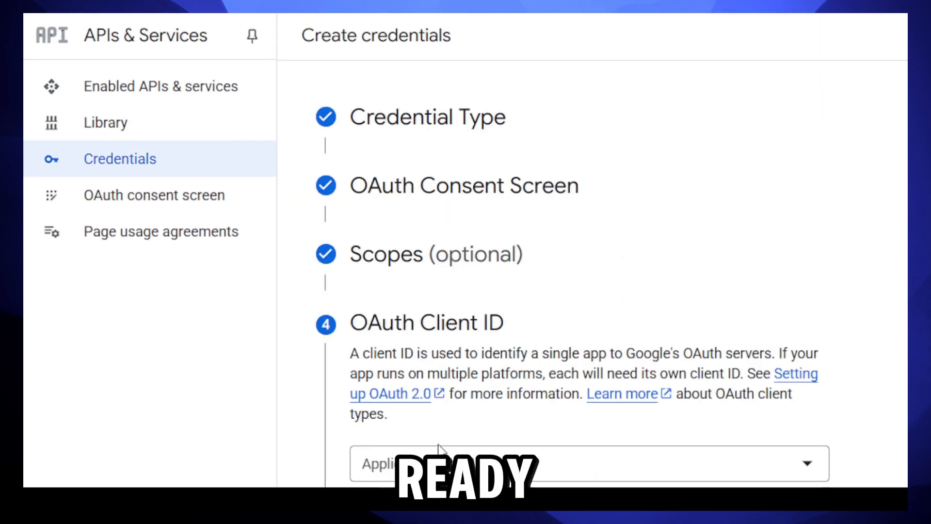
Step: Make the OAuth client a Web application and rename it to an n8nSheets-style name
click(417, 463)
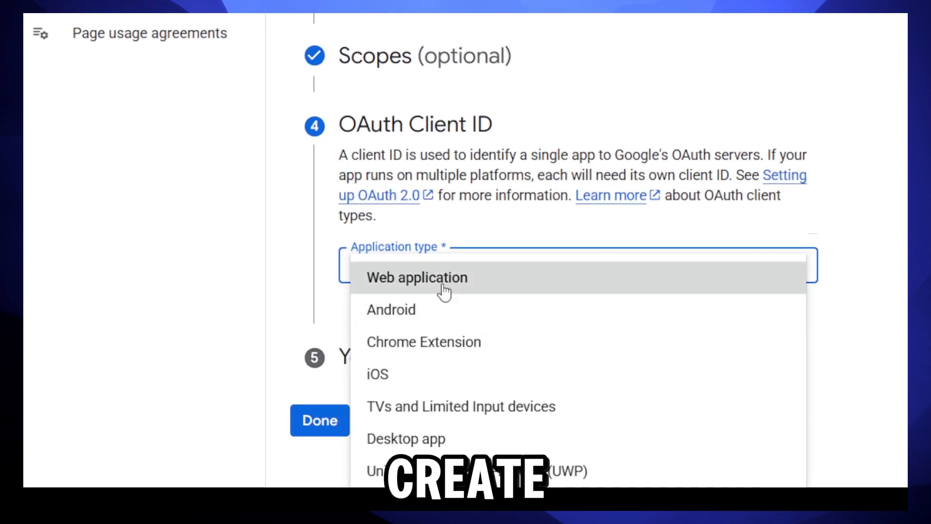
click(444, 287)
scroll(432, 211, down, 5)
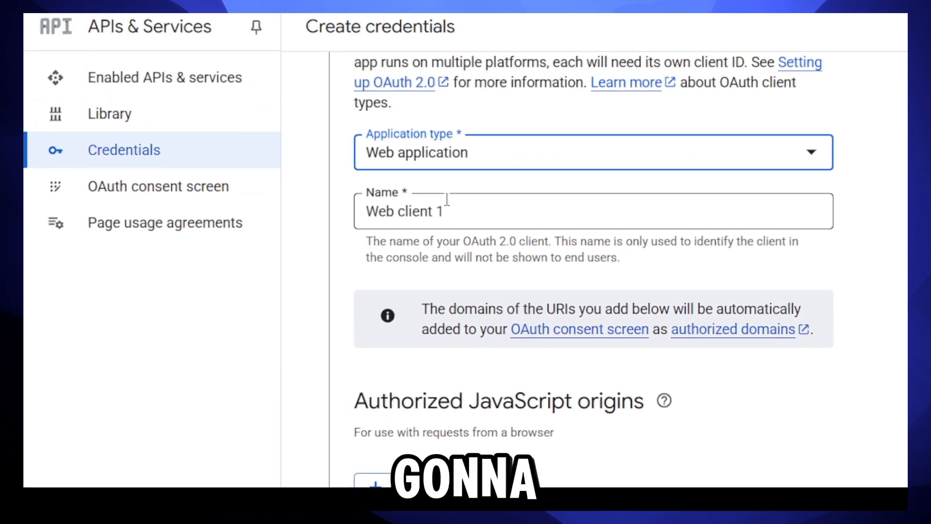
click(447, 201)
key(ctrl+a)
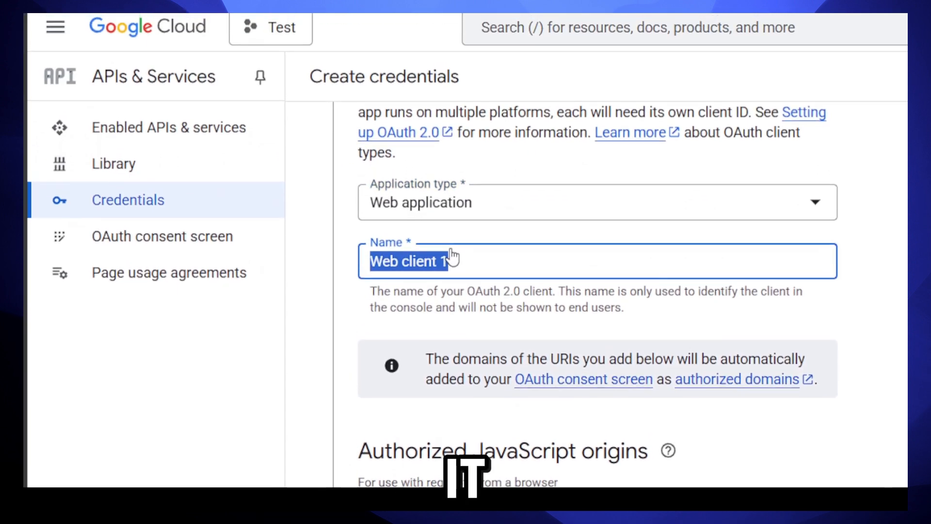
text(n8nSHee)
key(BackSpace)
key(BackSpace)
key(BackSpace)
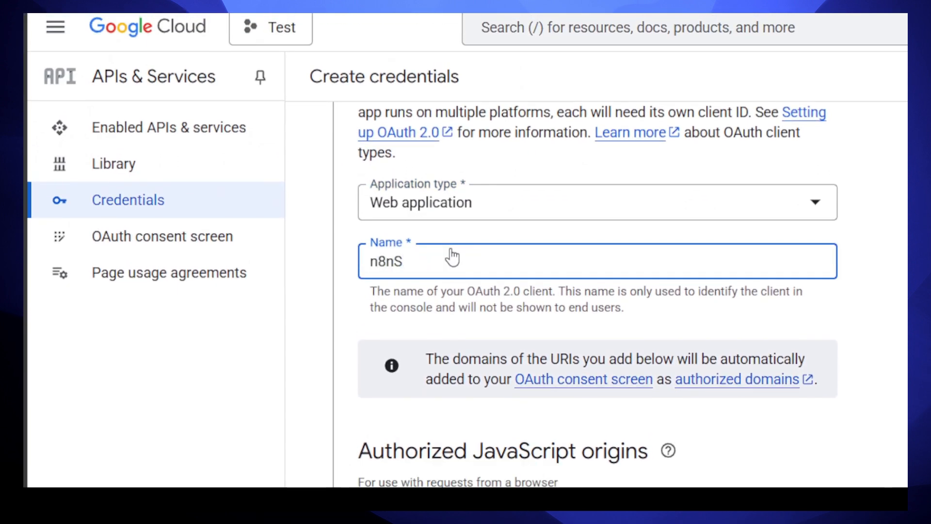
Step: Add an empty Authorized redirect URI entry, then go to the n8n workflow tab
scroll(452, 257, down, 5)
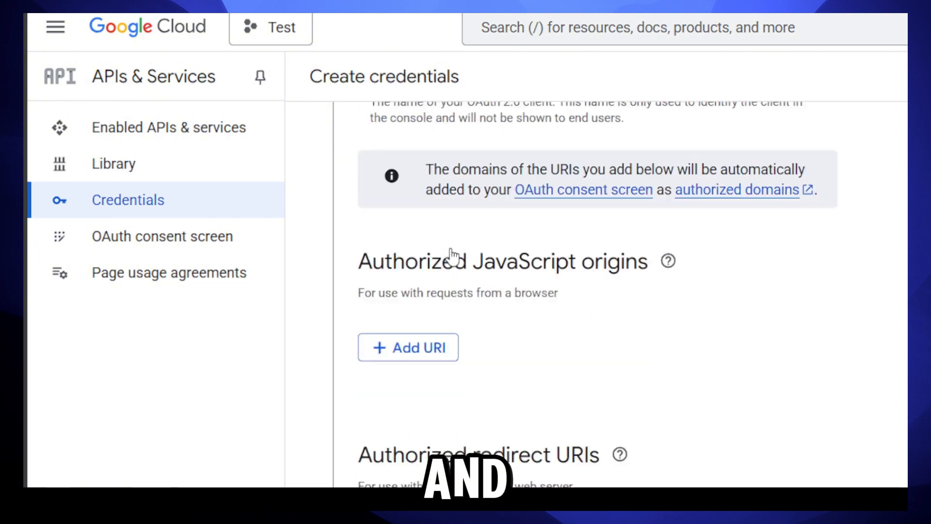
scroll(415, 372, down, 5)
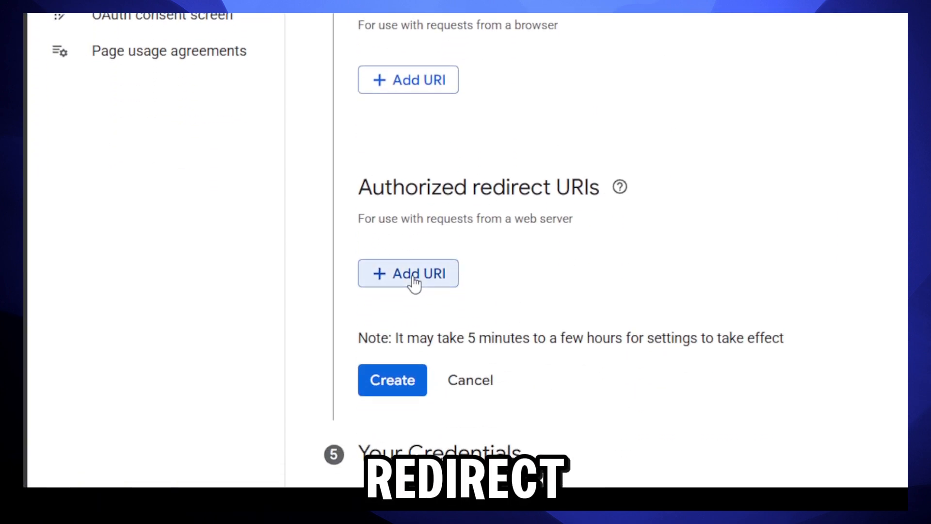
click(410, 274)
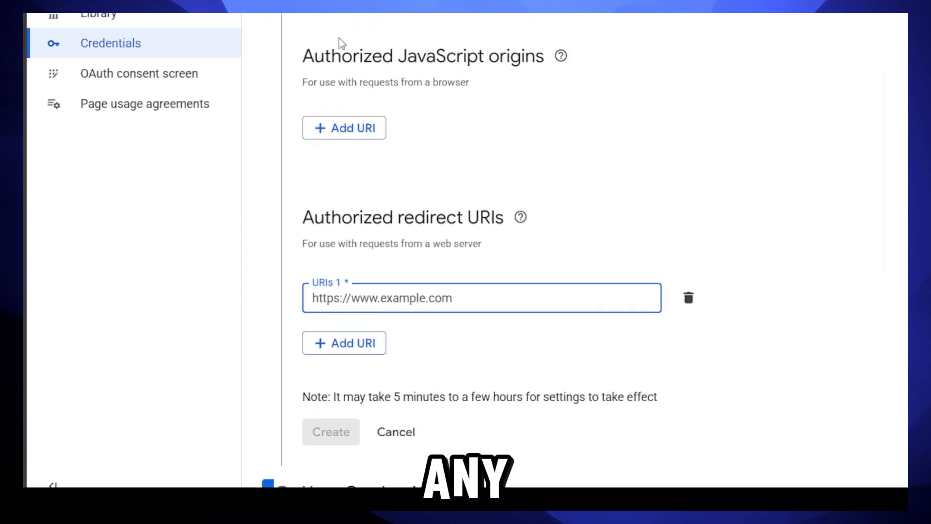
click(147, 24)
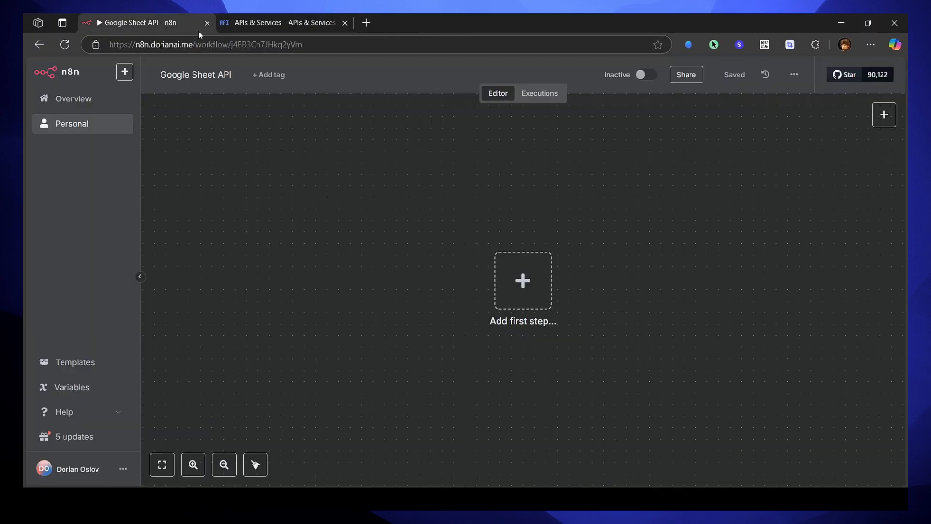
Step: Build a manual trigger followed by a Google Sheets Get row(s) node
click(532, 281)
click(756, 199)
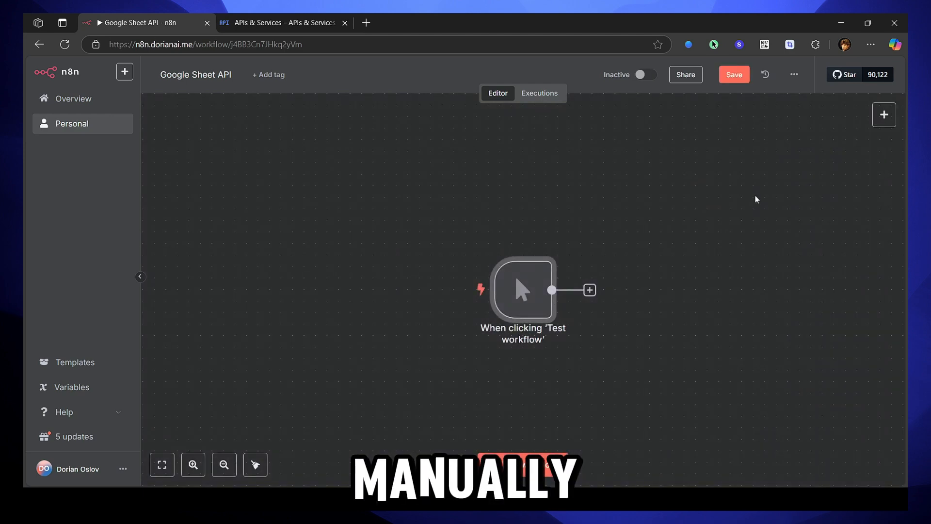
click(590, 290)
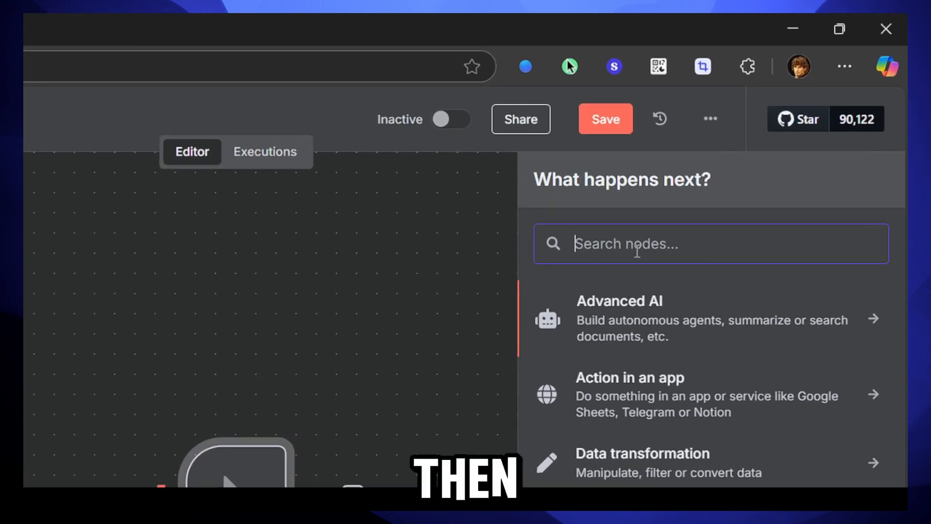
text(She)
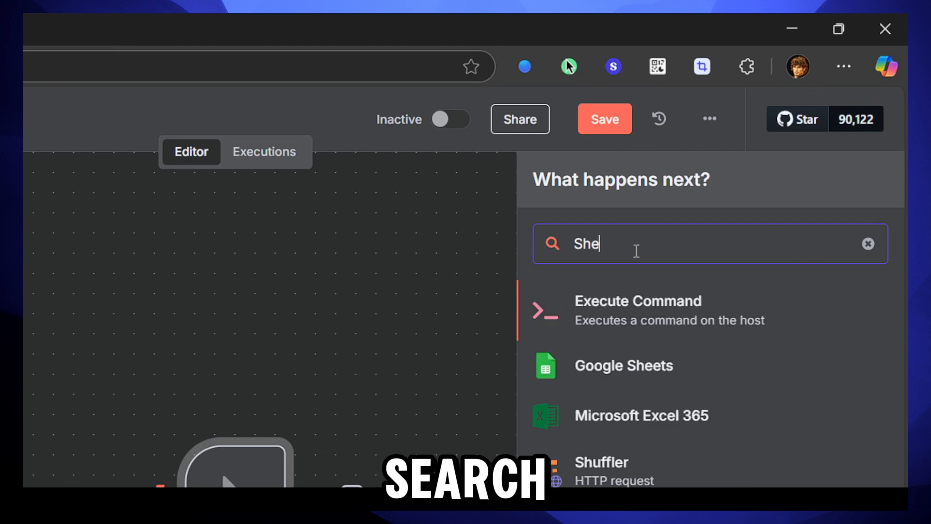
text(ets)
click(660, 305)
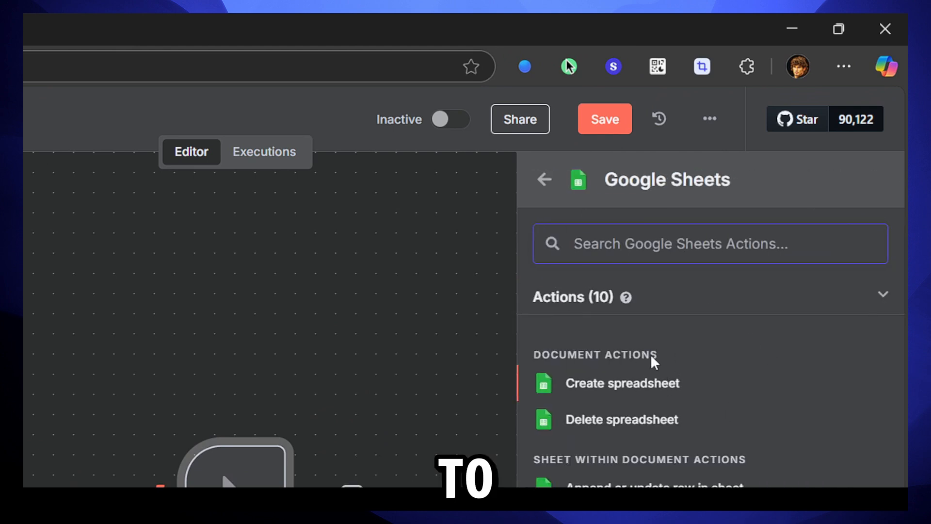
scroll(644, 451, down, 2)
scroll(689, 437, up, 2)
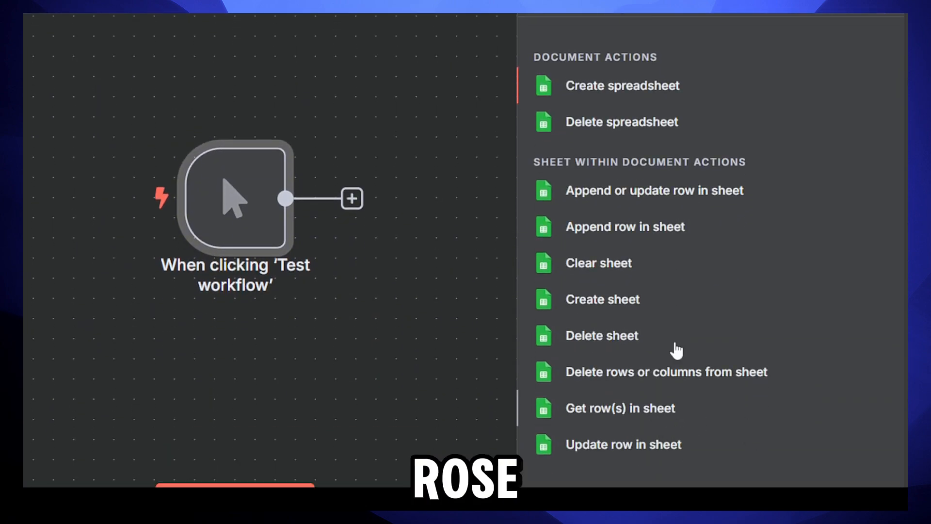
click(675, 408)
click(104, 78)
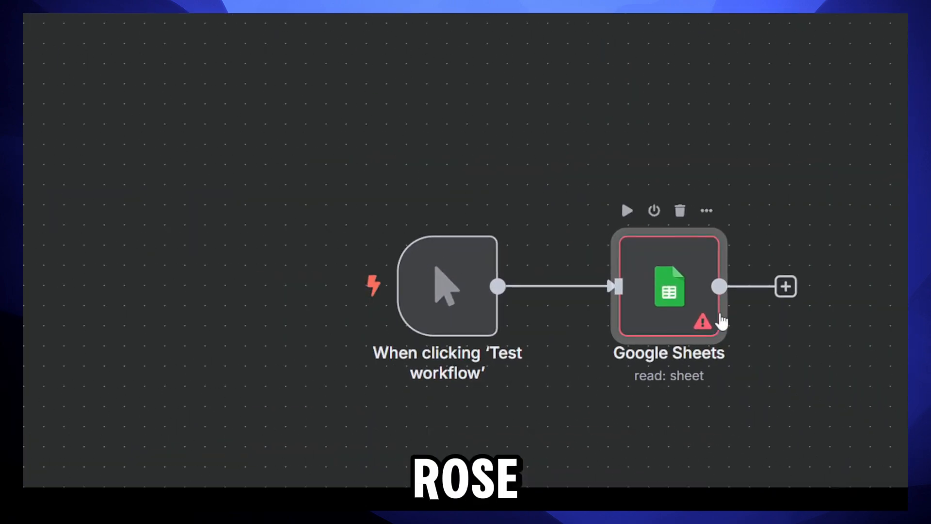
Step: In the Google Sheets node settings, start creating a new Google Sheets OAuth2 credential
double_click(663, 299)
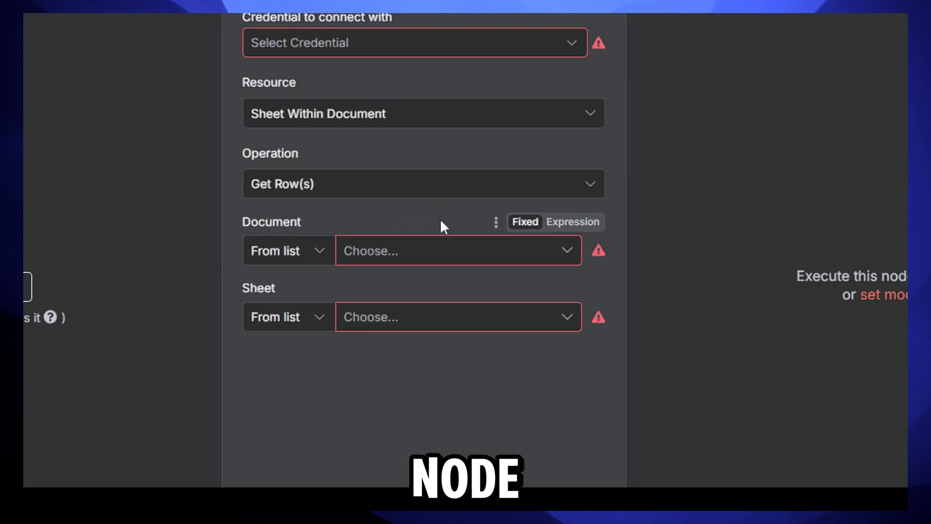
click(369, 43)
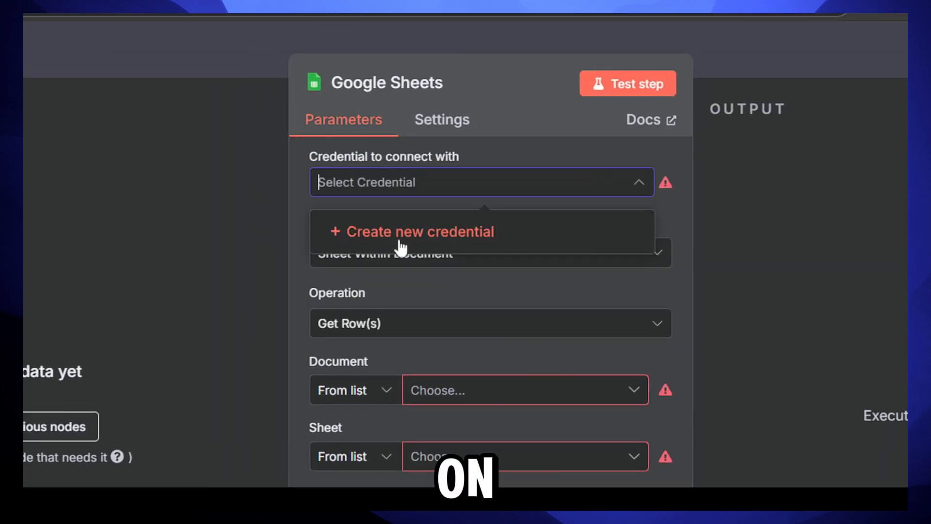
click(431, 235)
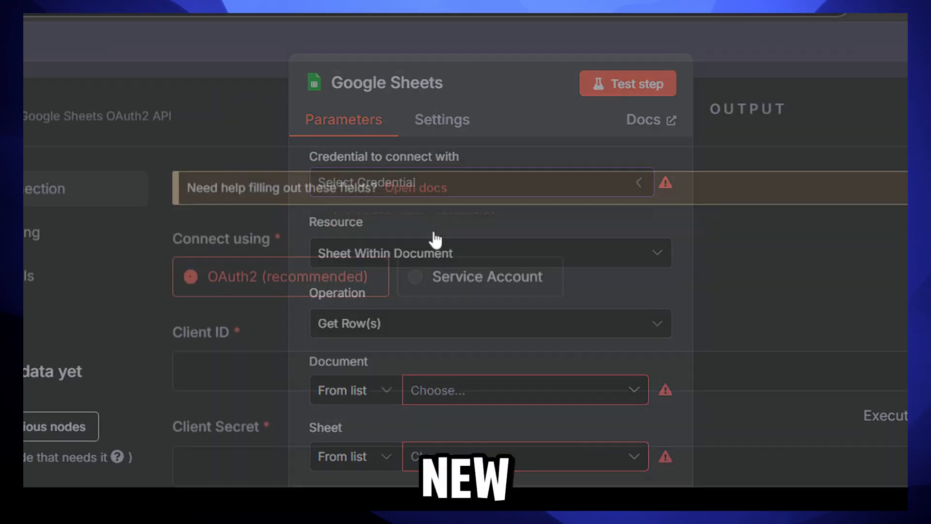
scroll(411, 348, down, 2)
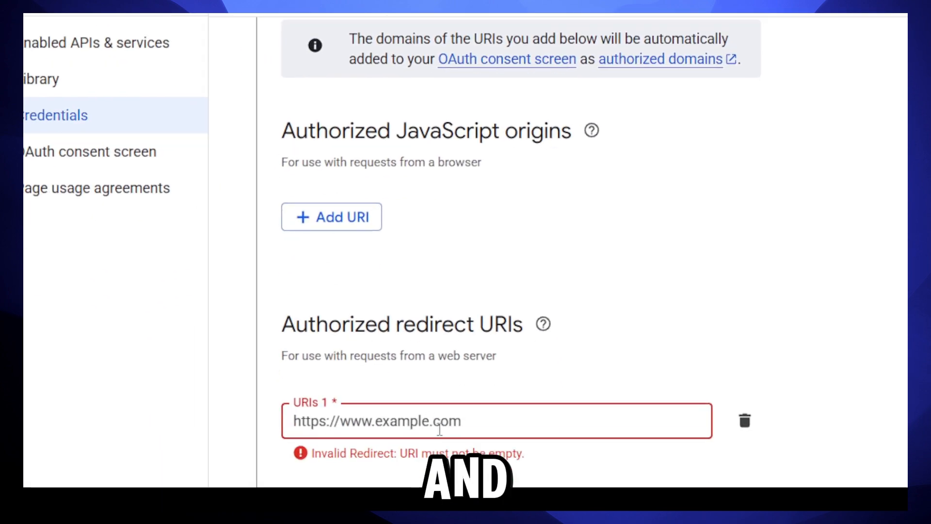
Step: Paste the n8n OAuth callback URL as redirect URI 1, create the client, and close the summary
click(430, 420)
text(https://n8n.dorianai.me/rest/oauth2-credential/callback)
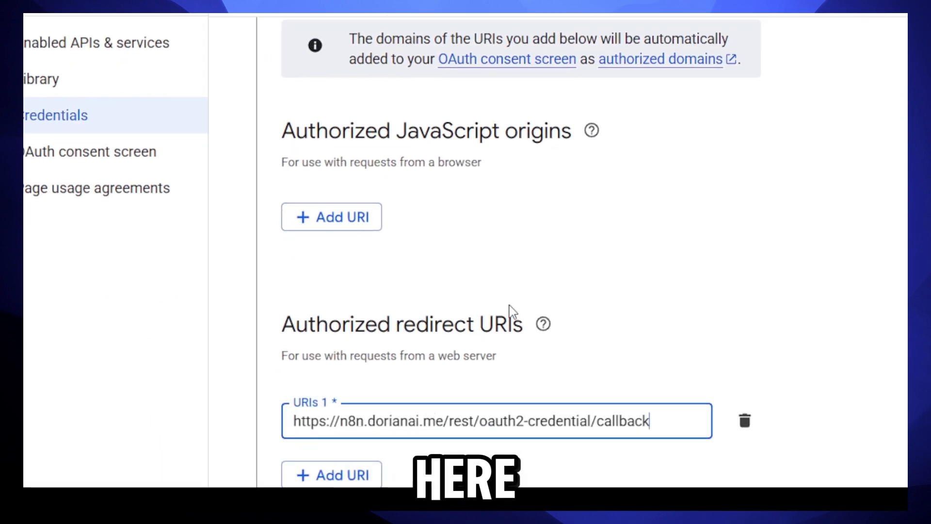
scroll(509, 253, down, 2)
click(416, 344)
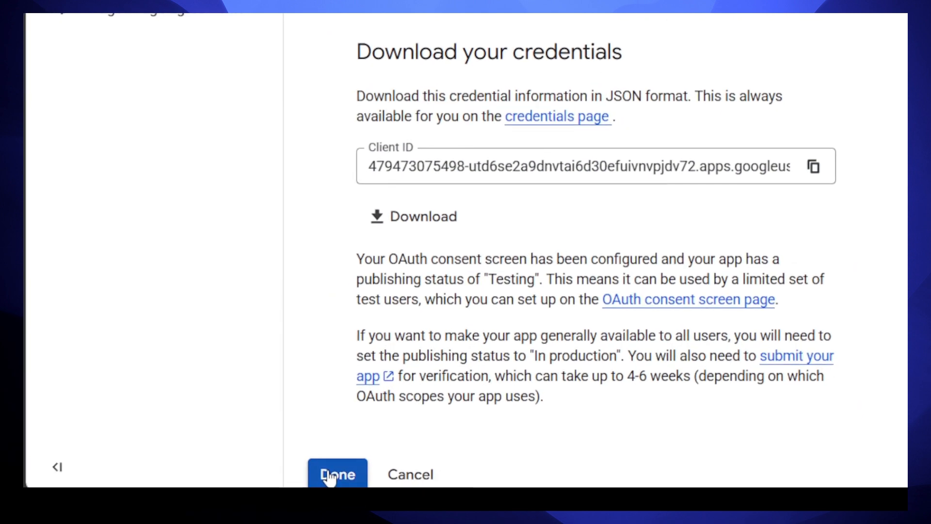
click(330, 481)
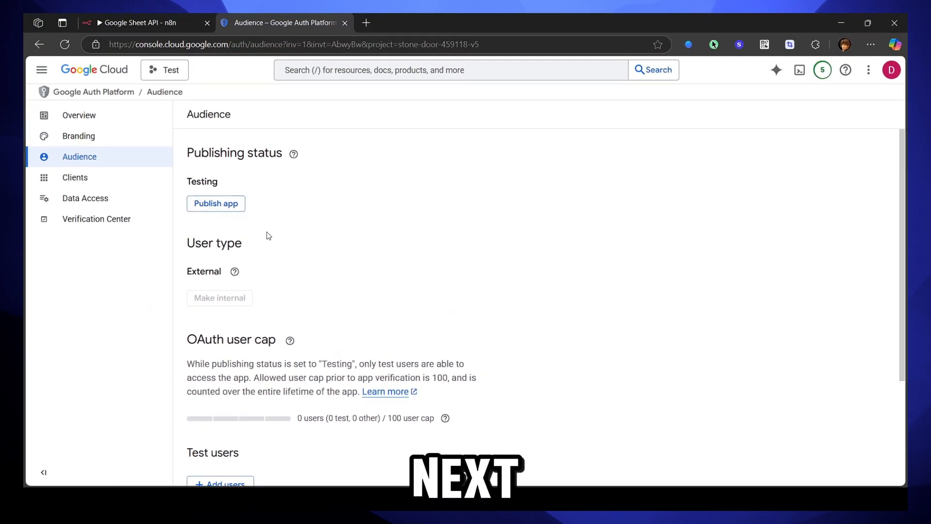
Step: Under Test users, add the account's Gmail address as a test user and confirm it
scroll(269, 236, down, 1)
scroll(301, 385, down, 2)
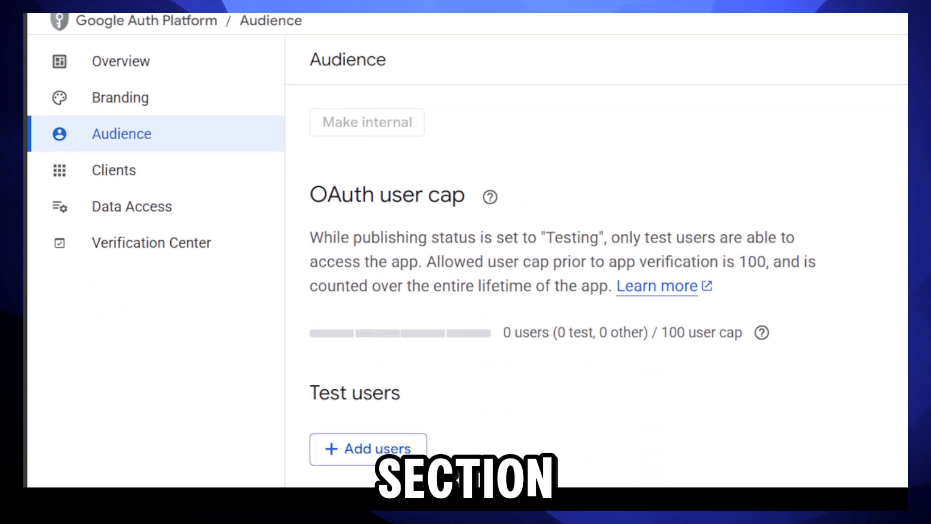
click(389, 400)
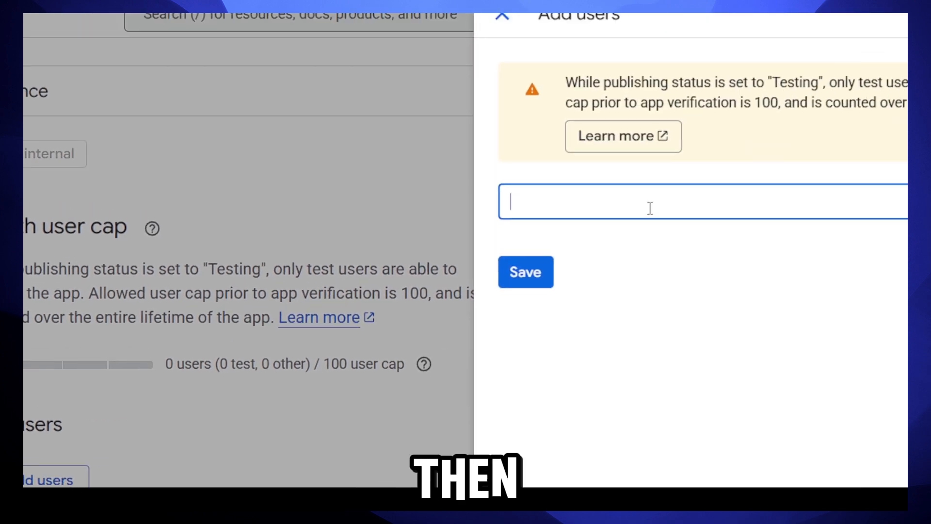
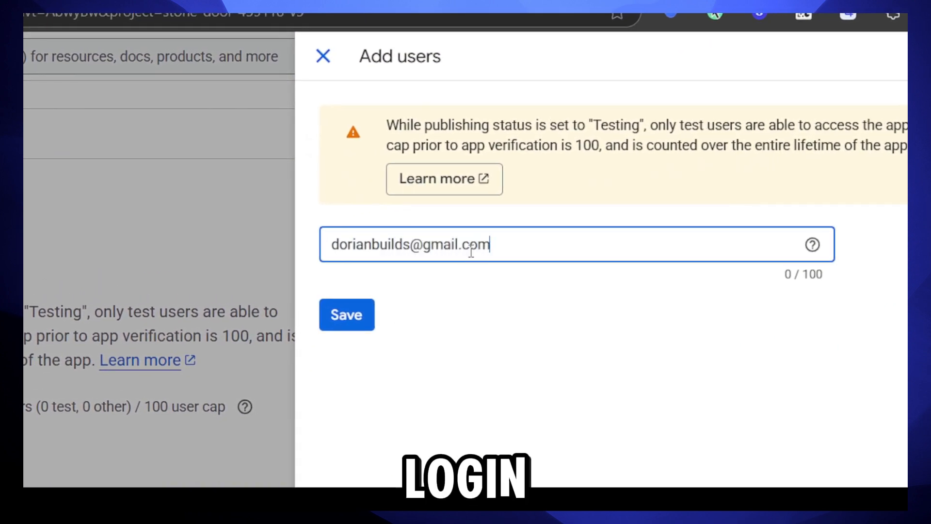
click(466, 304)
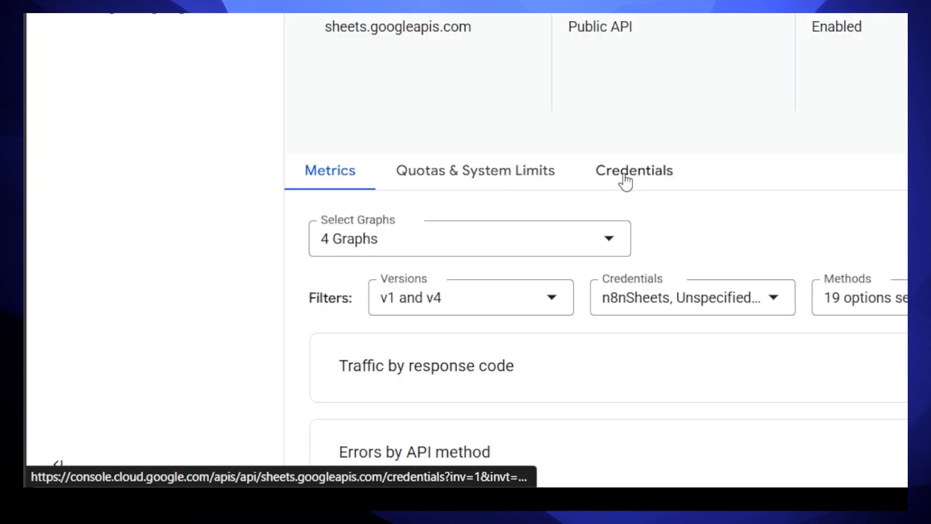
Step: Open the n8nSheets OAuth client in Google Cloud Console and copy its Client ID
click(648, 177)
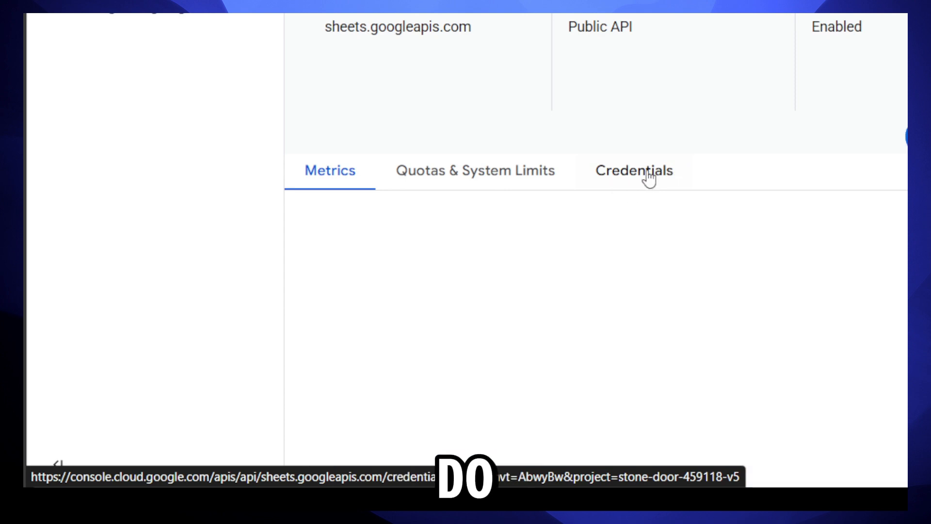
scroll(533, 145, down, 5)
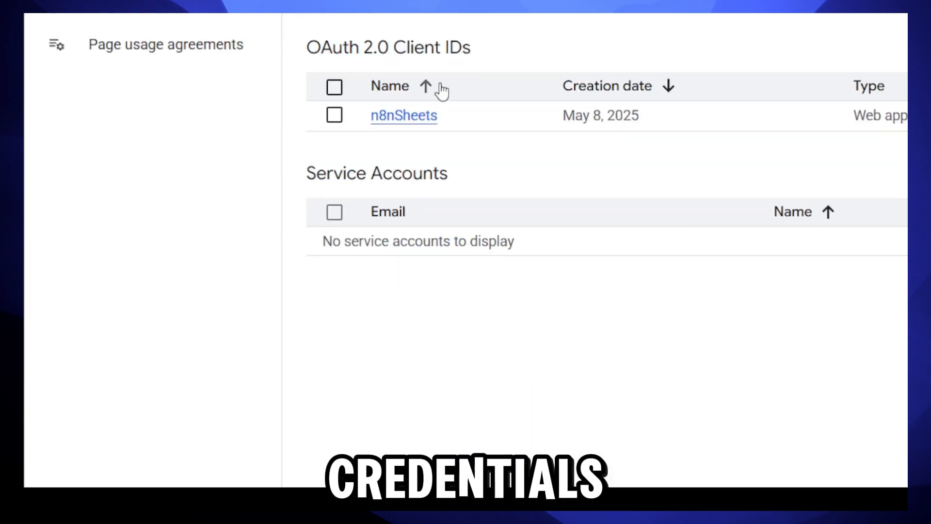
click(418, 126)
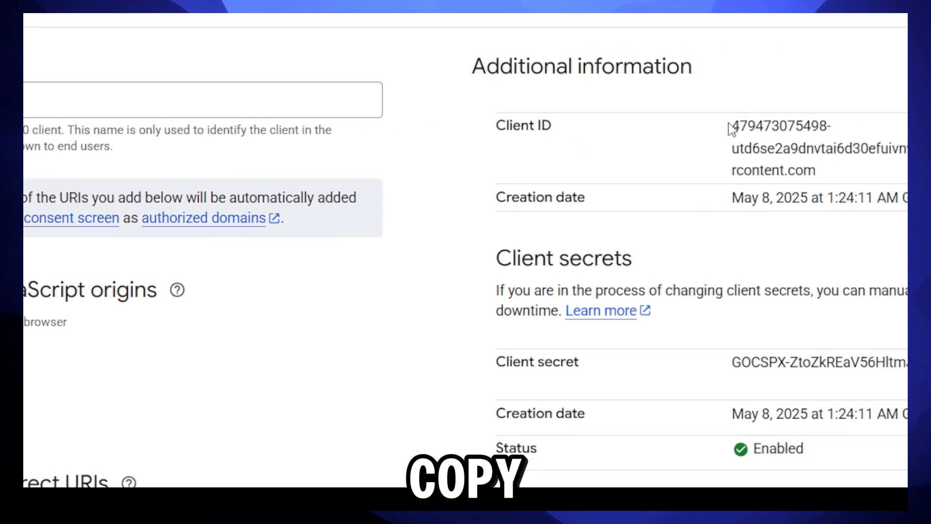
drag(731, 127, 817, 171)
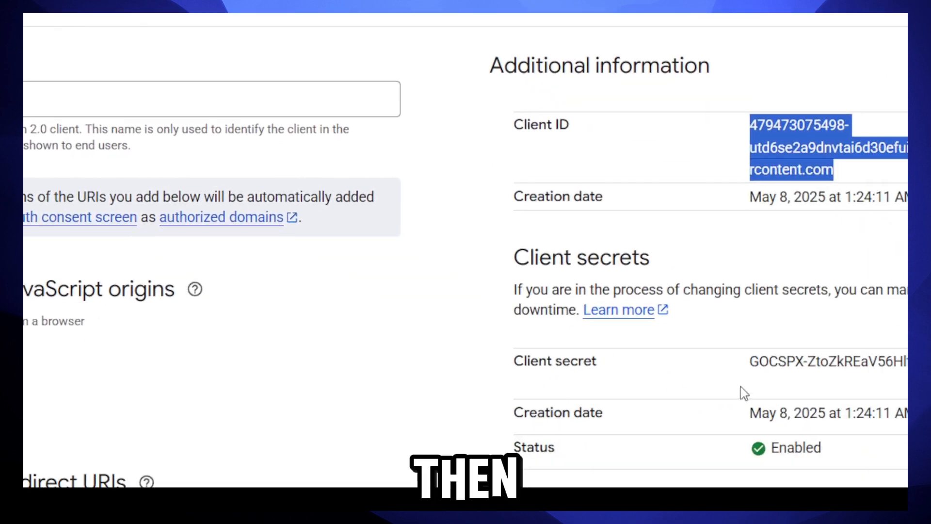
Step: Copy the client secret and paste it into the n8n credential's Client Secret field
click(747, 363)
drag(786, 357, 878, 277)
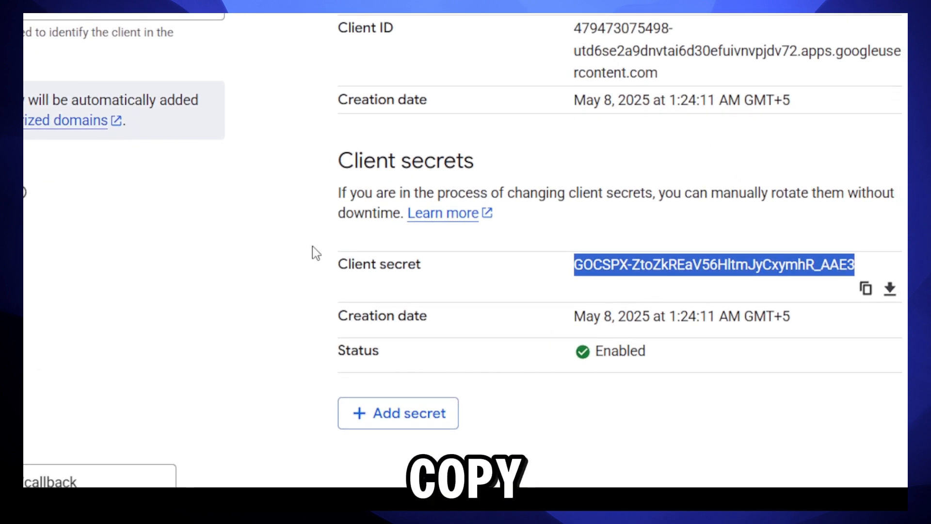
click(122, 23)
click(482, 430)
key(ctrl+v)
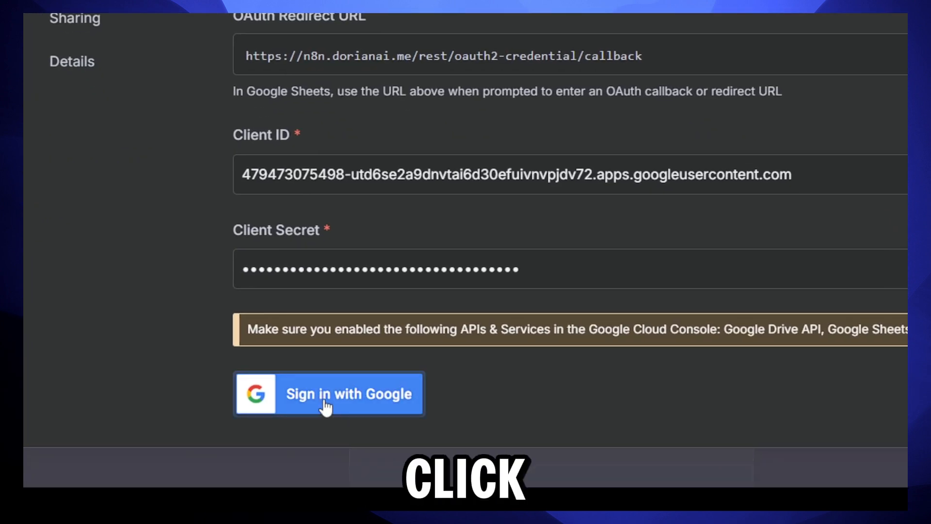
Step: Sign in with Google, pass the unverified-app warning, and grant all Drive and Sheets permissions
click(337, 408)
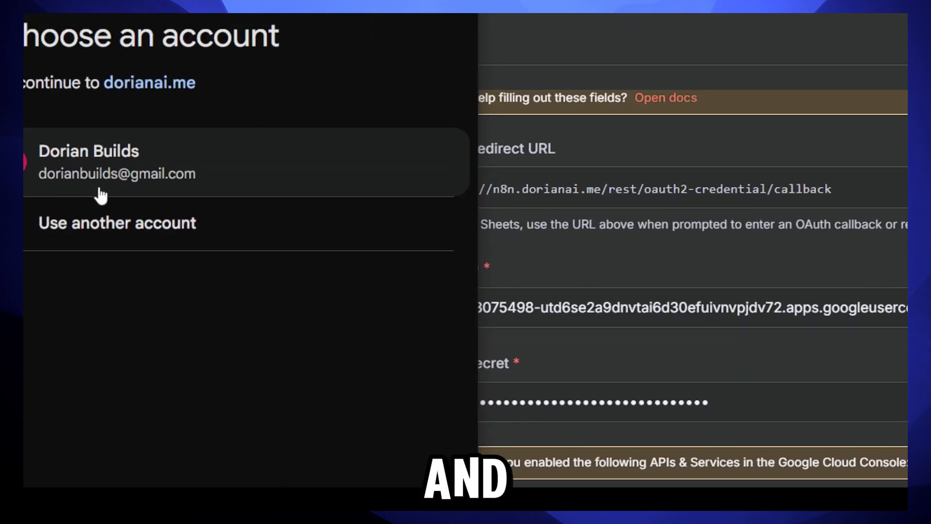
click(128, 150)
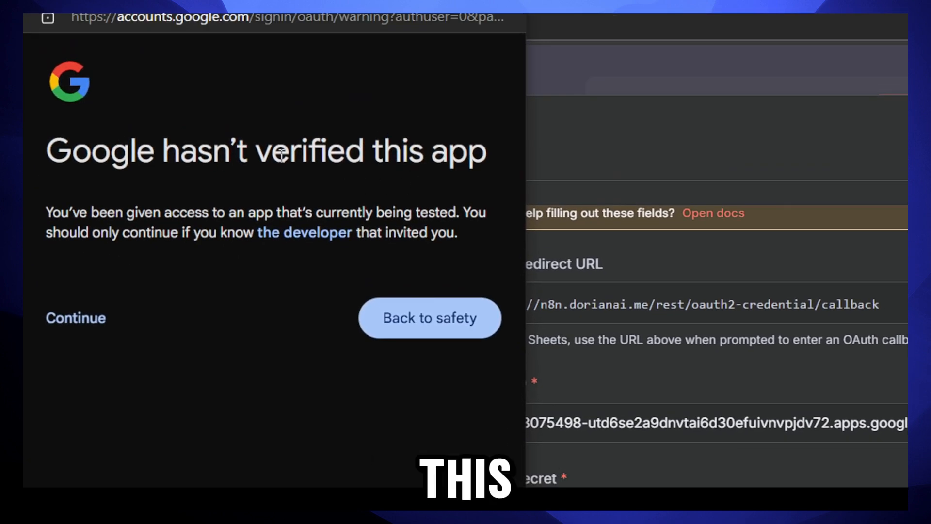
click(96, 285)
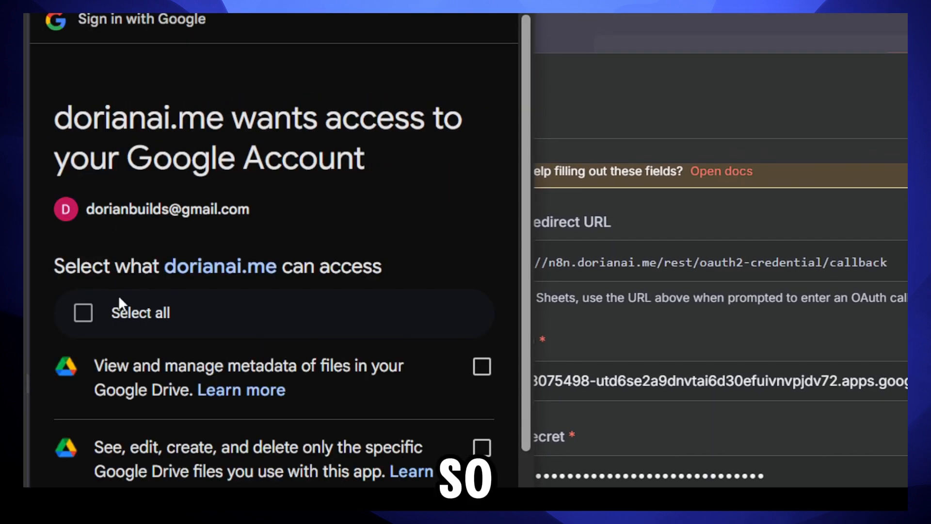
click(83, 310)
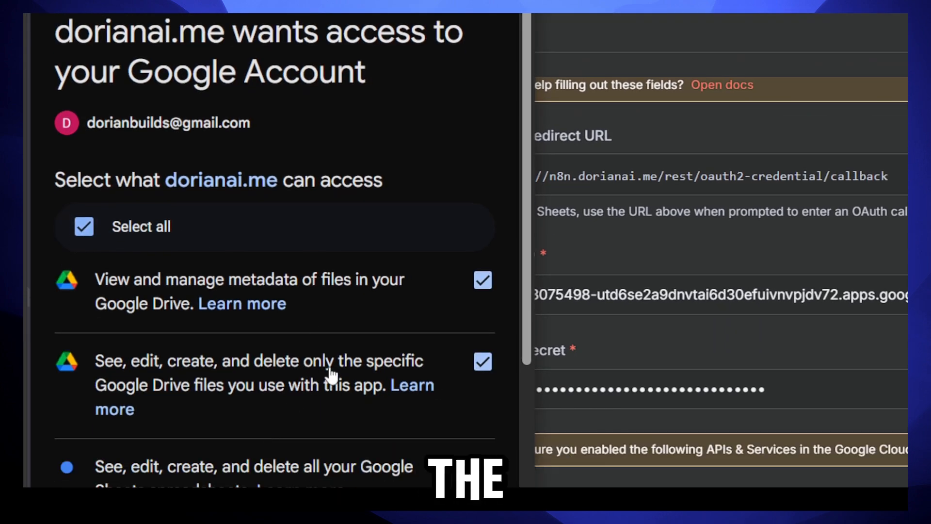
scroll(331, 375, down, 4)
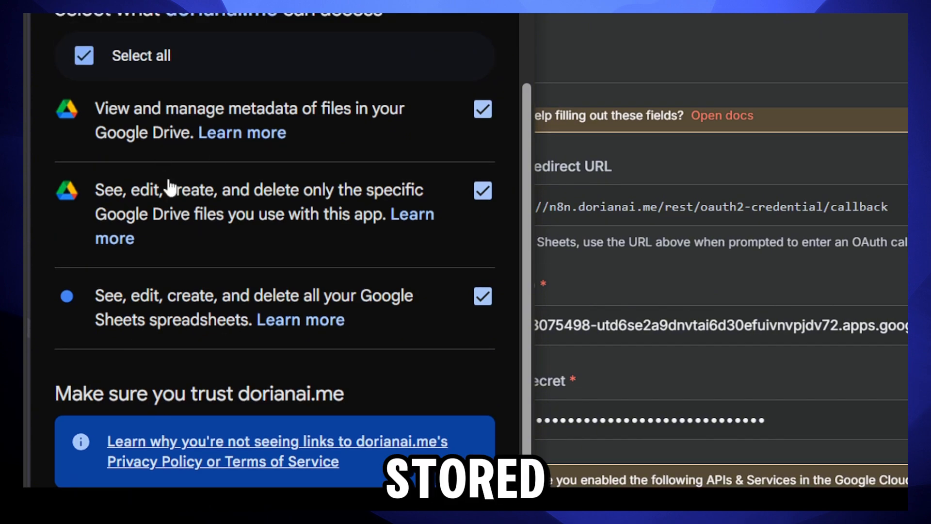
scroll(238, 189, down, 3)
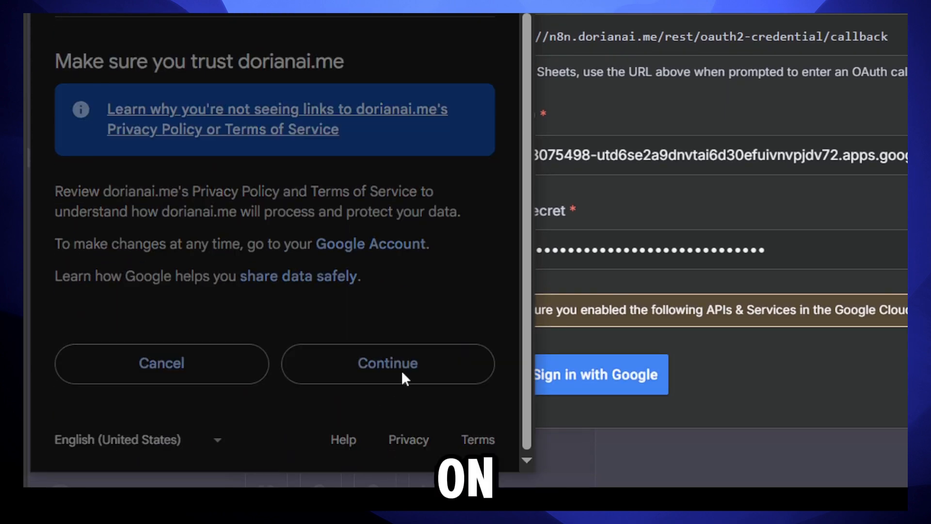
click(400, 371)
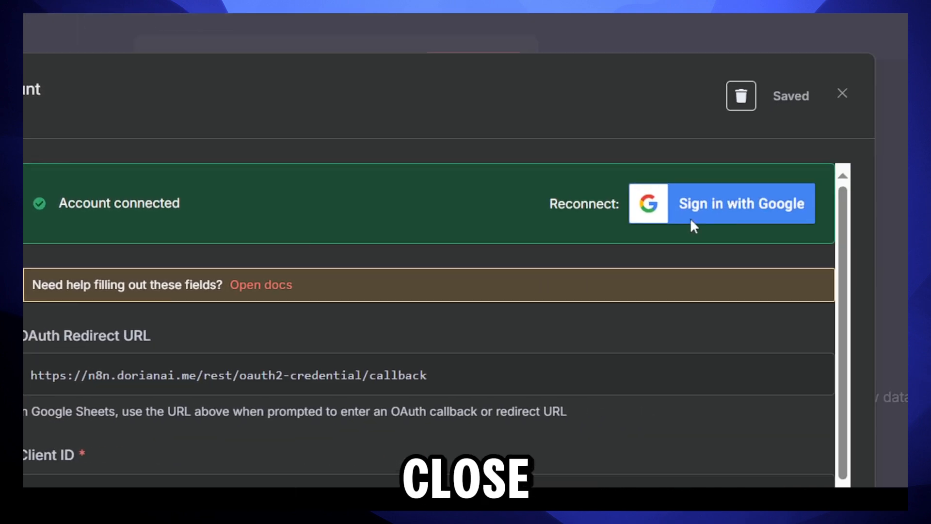
Step: Close the saved credential dialog and check the node's available Google Sheets credentials
click(801, 108)
click(305, 432)
click(369, 49)
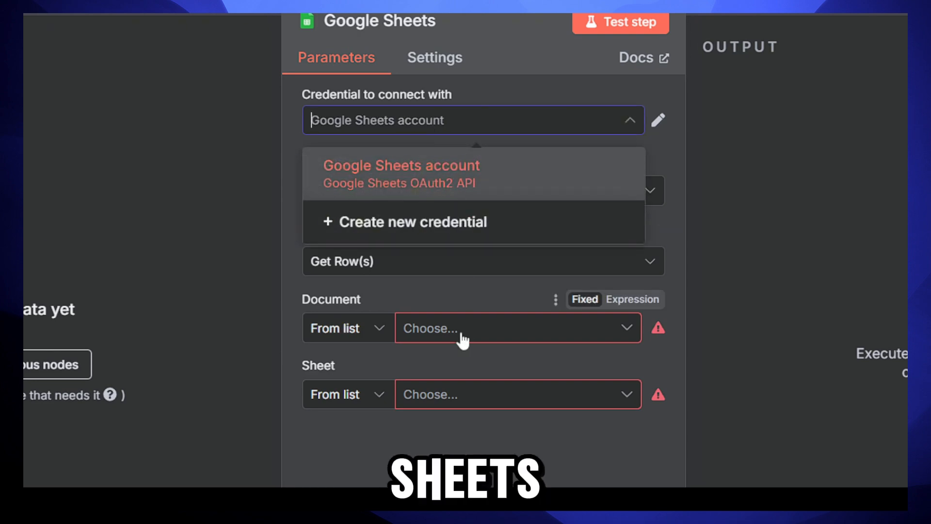
Step: Set the node's Document to Lead Gen Agency and Sheet to lead_generation_mock_data.csv
click(462, 334)
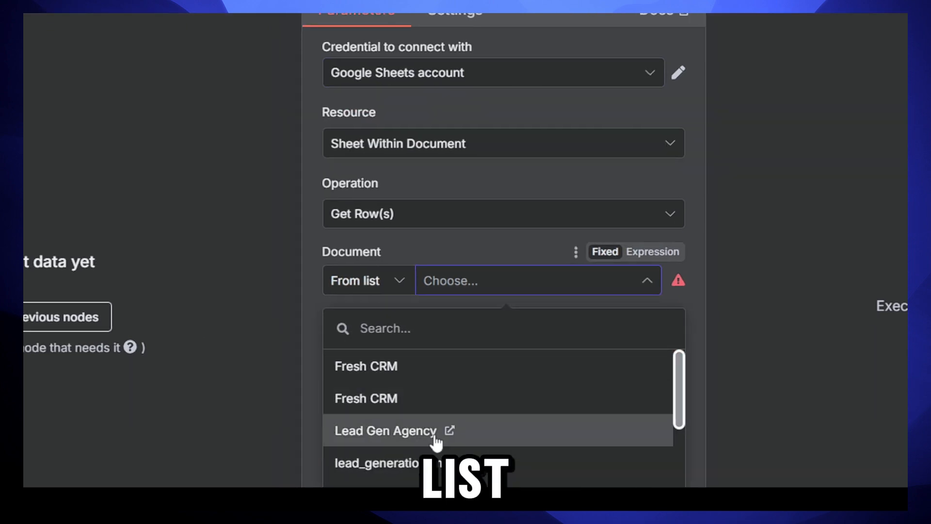
click(420, 429)
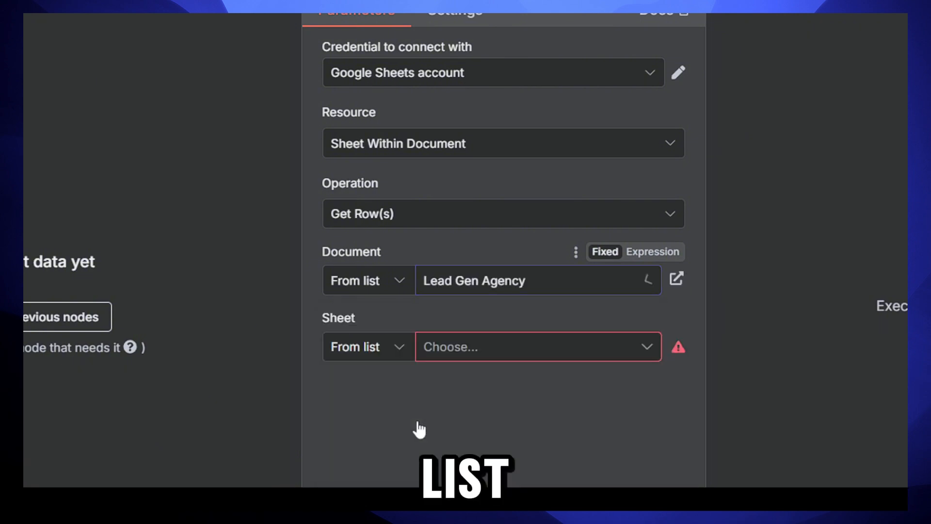
click(460, 348)
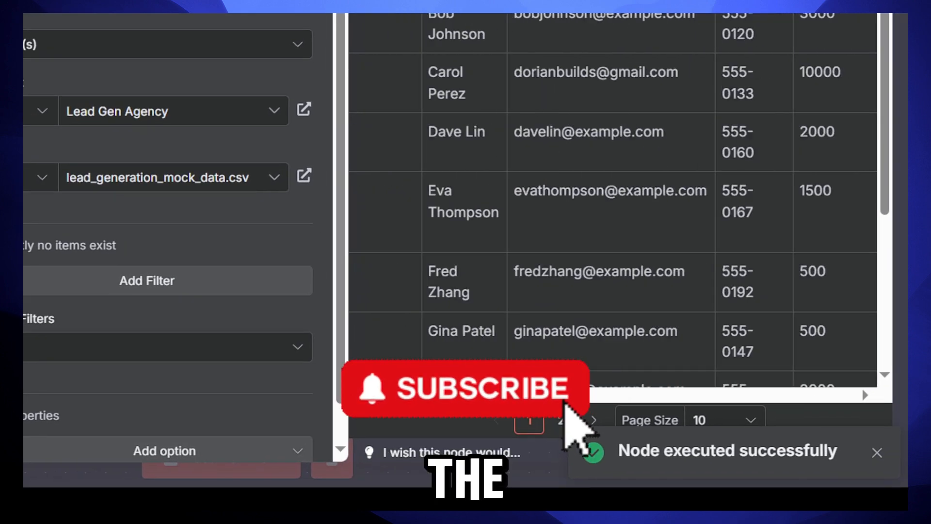
drag(489, 395, 225, 317)
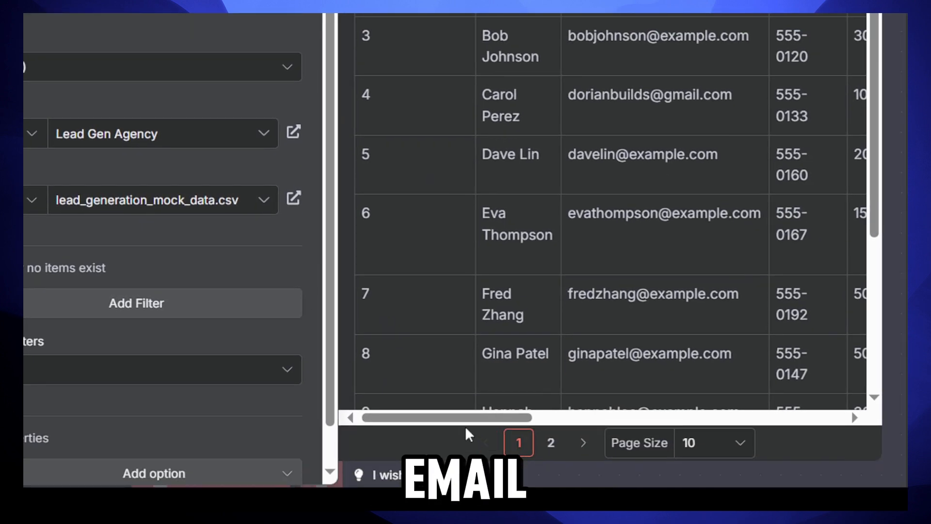
drag(465, 448, 610, 451)
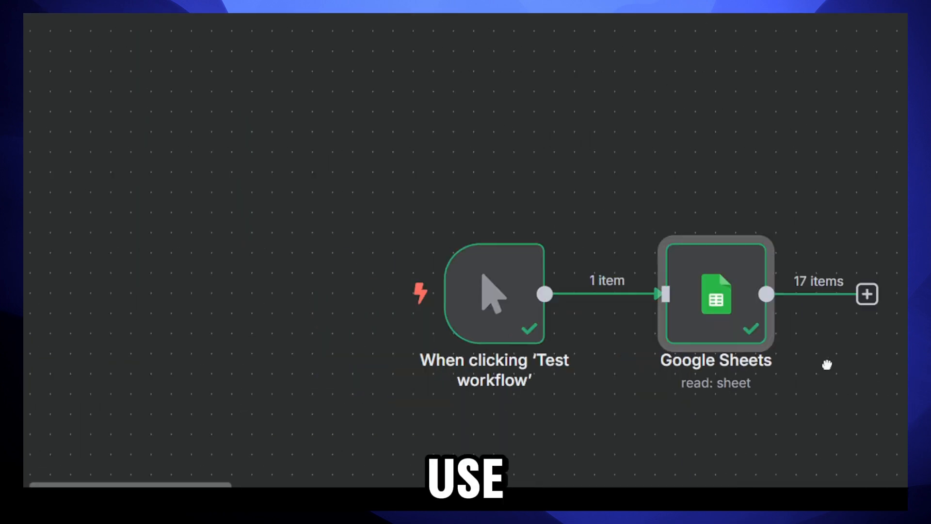